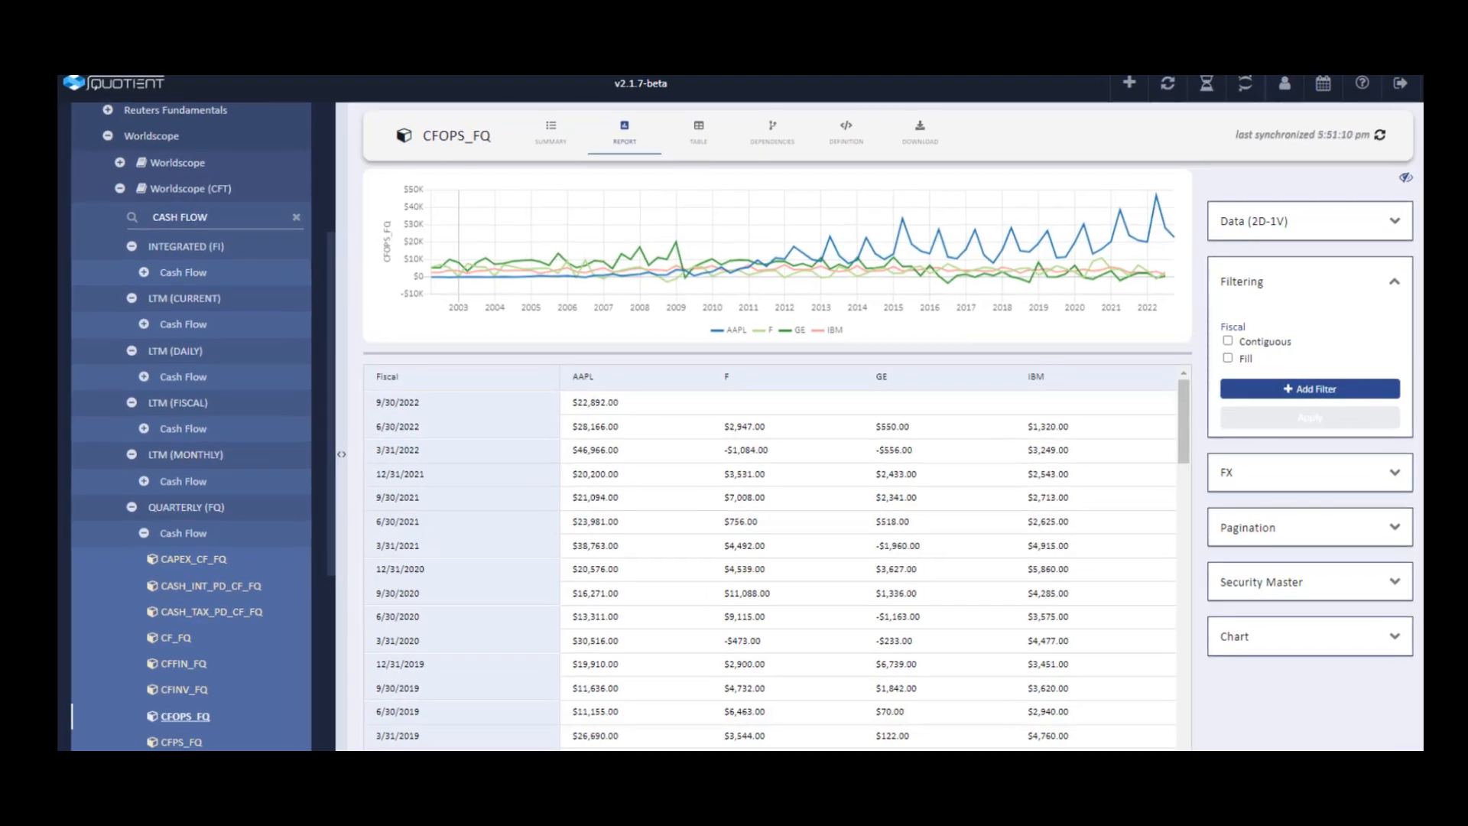
Step: Open the Data Maps folder under the personal work area and add a new Data Mapper field to it
left_click_drag(342, 532, 343, 424)
scroll(216, 413, "up", 3)
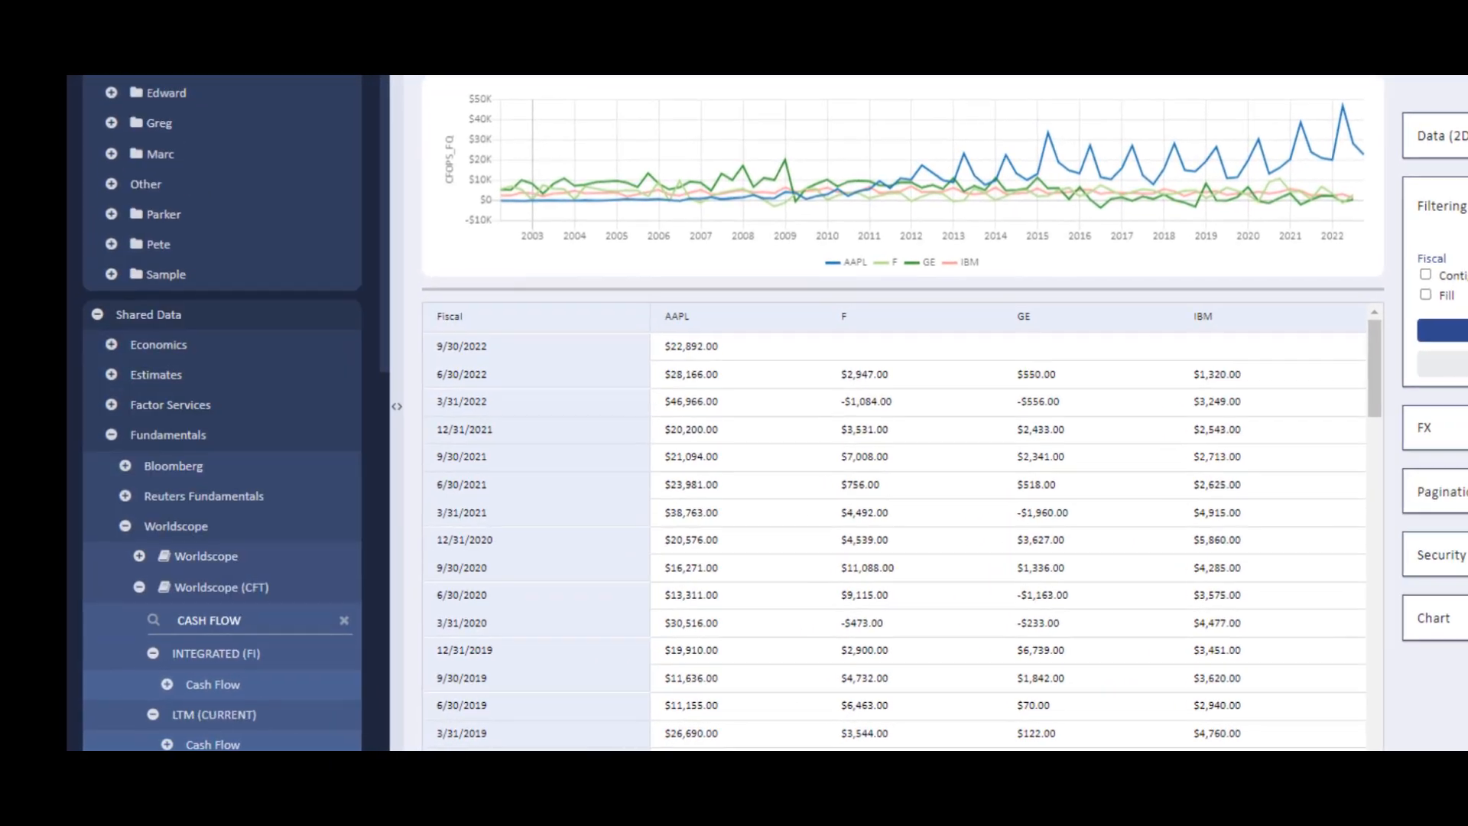
left_click(118, 214)
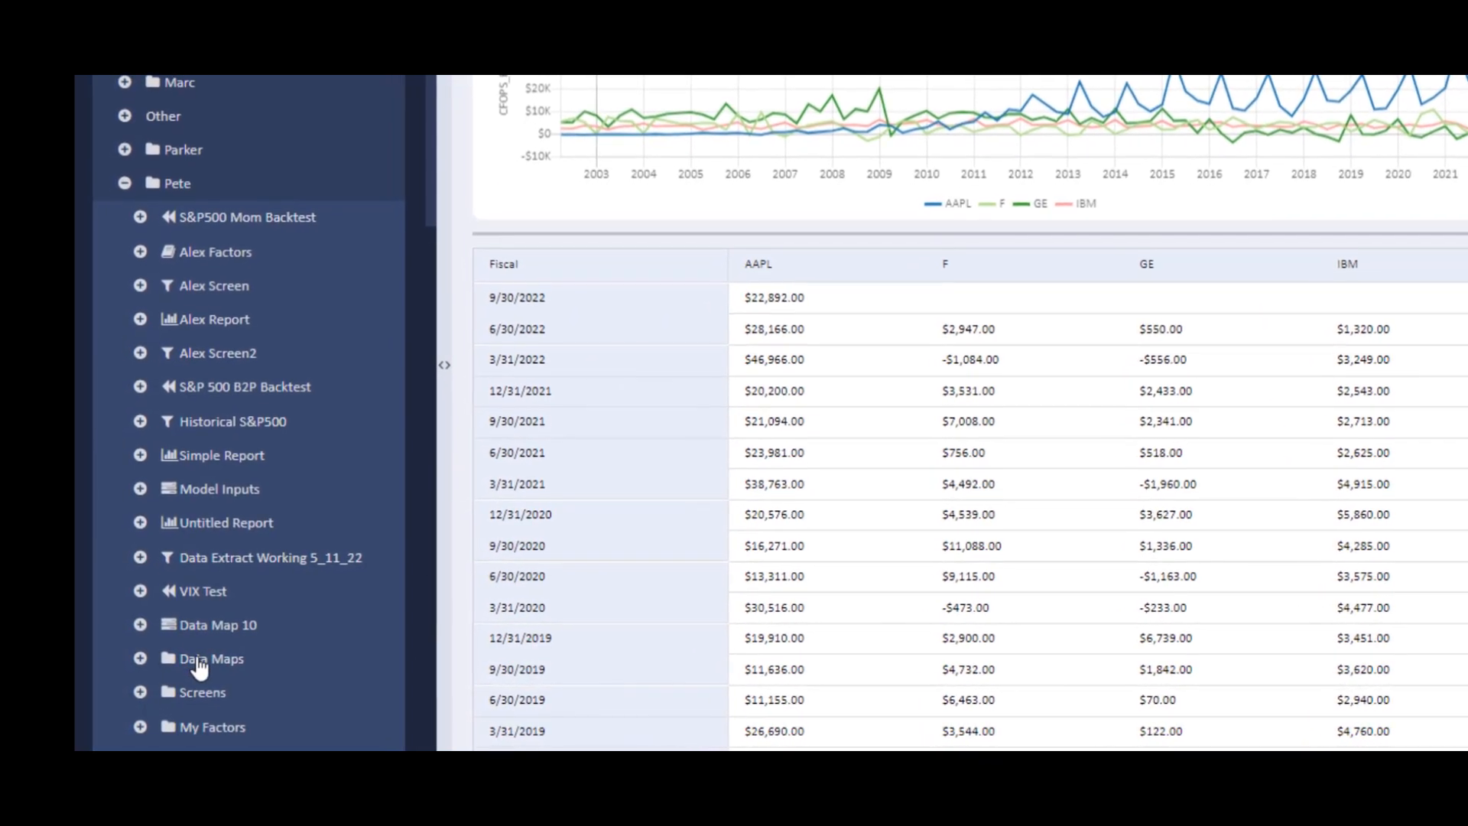
left_click(189, 650)
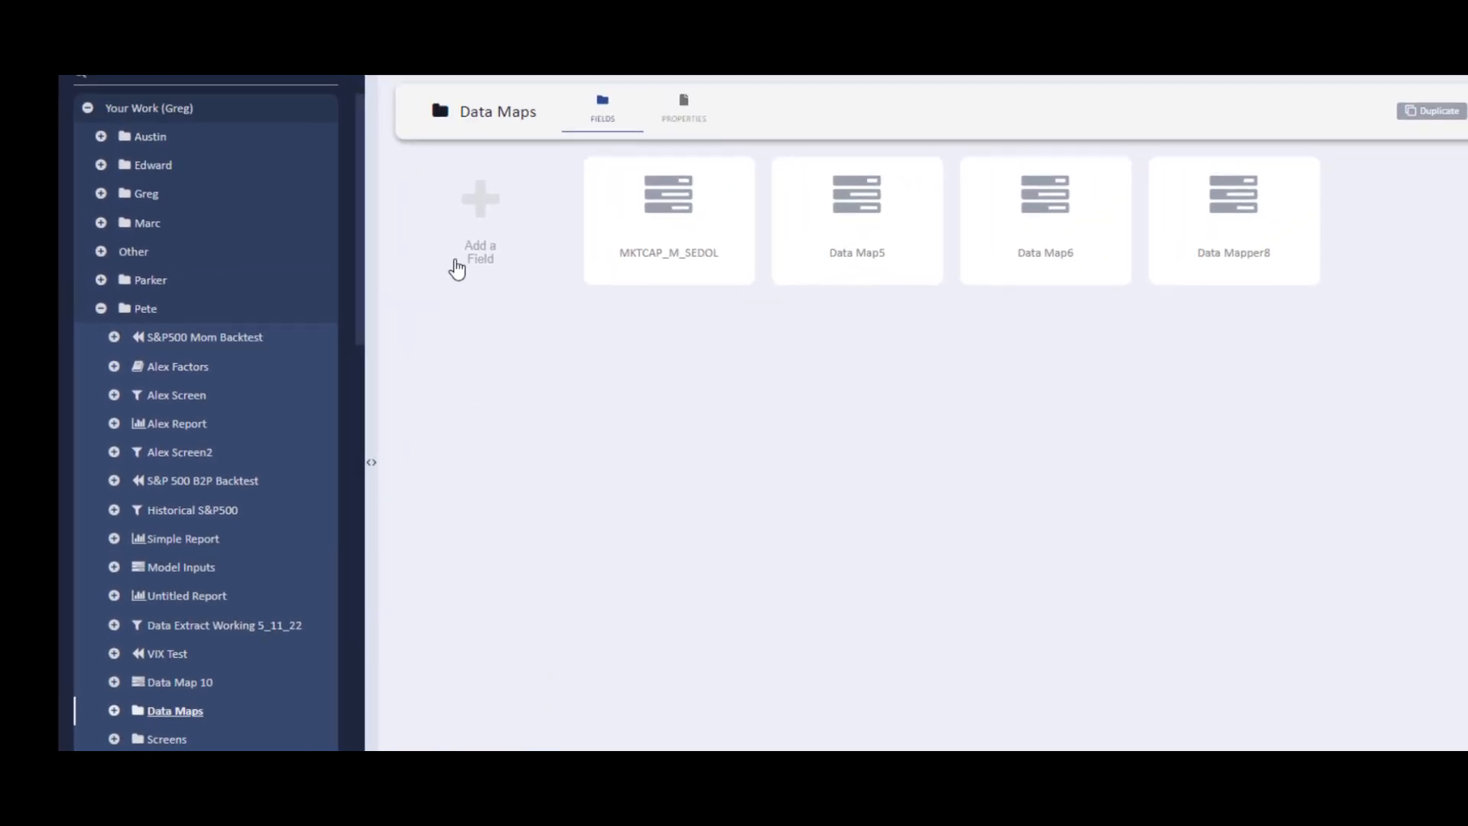
left_click(533, 127)
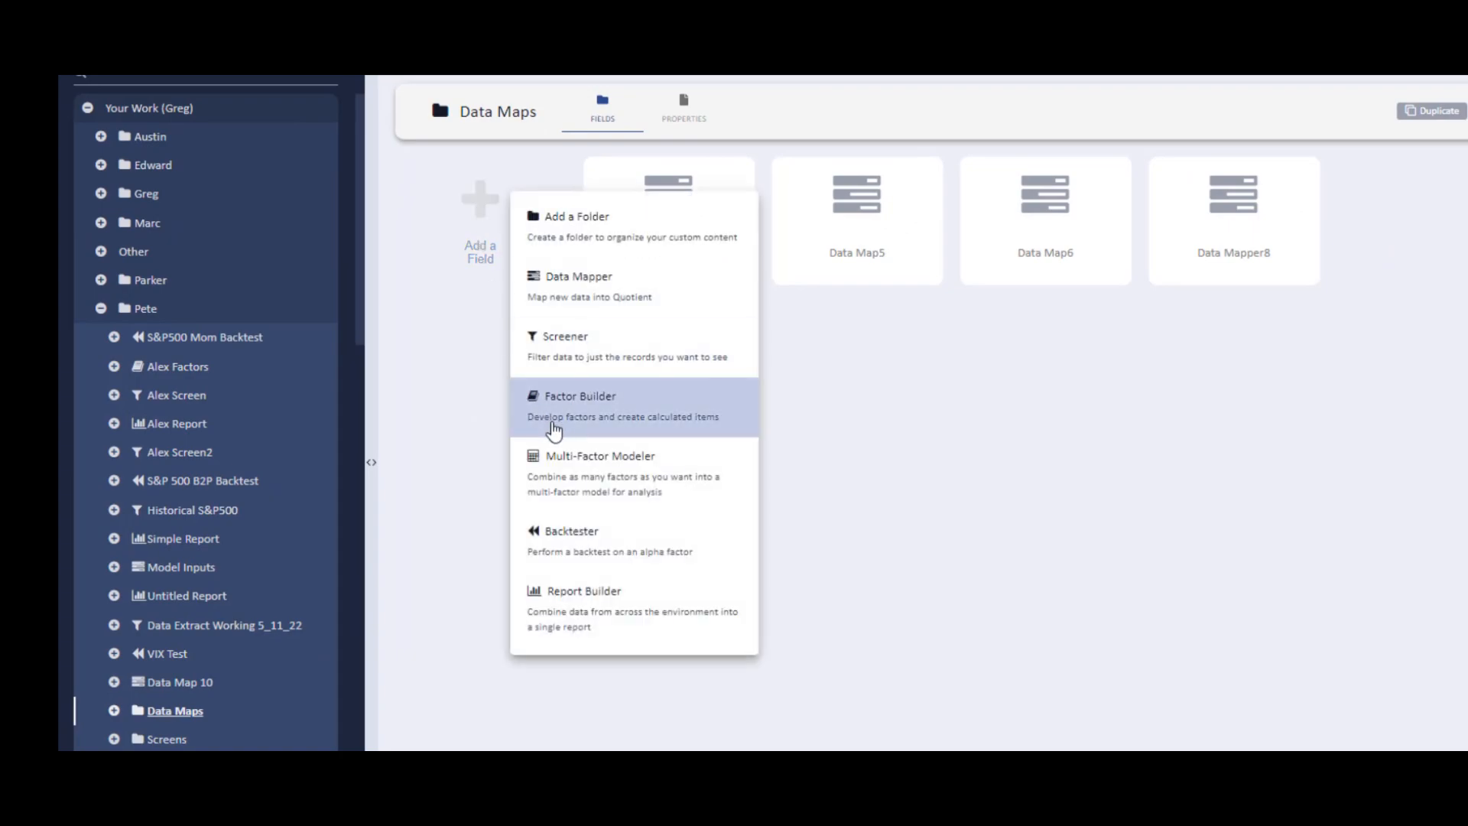
left_click(583, 298)
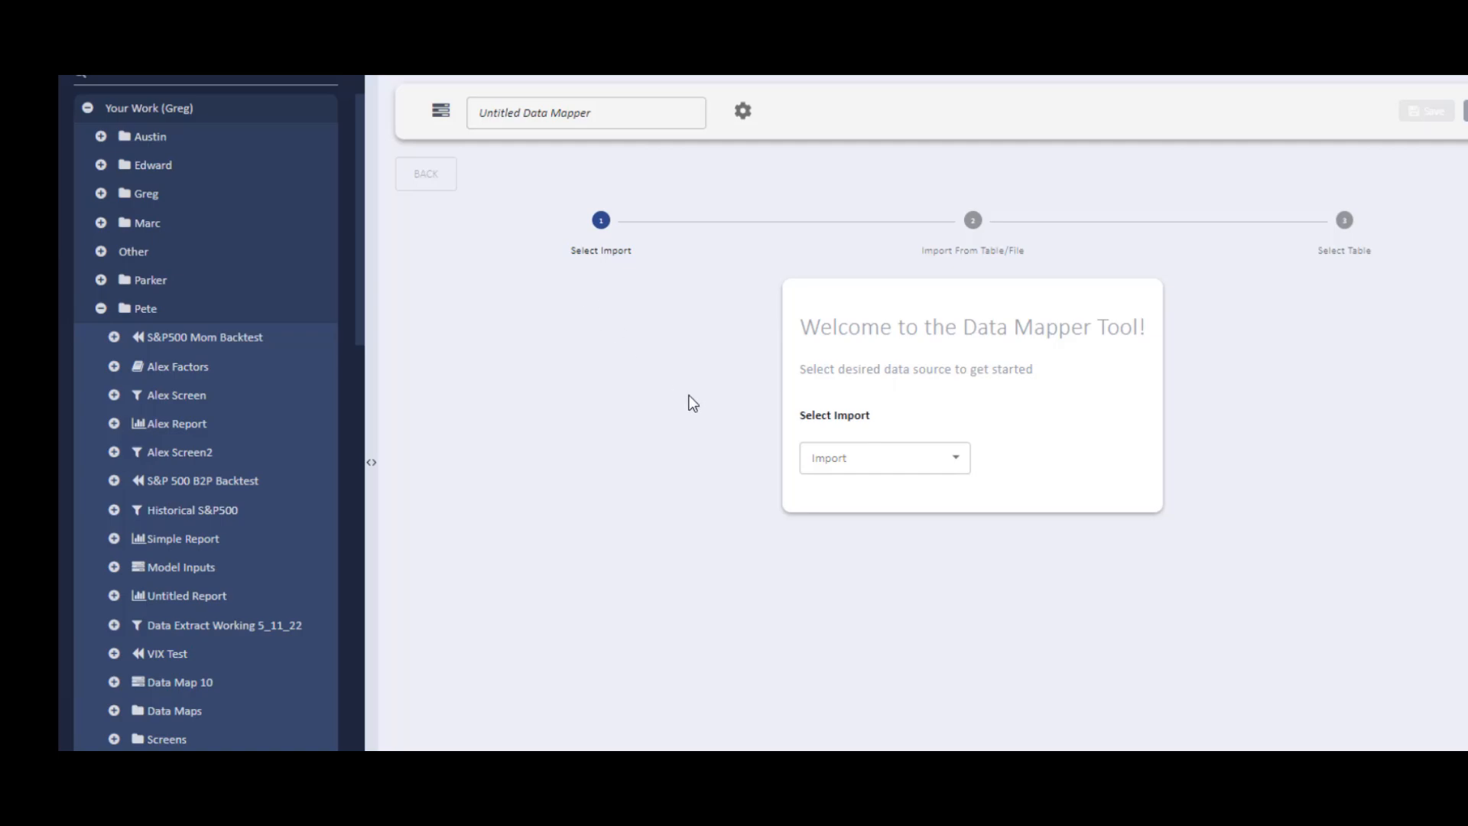
Step: Set the import source to From SQL Table and choose the sfs connection profile
left_click(815, 463)
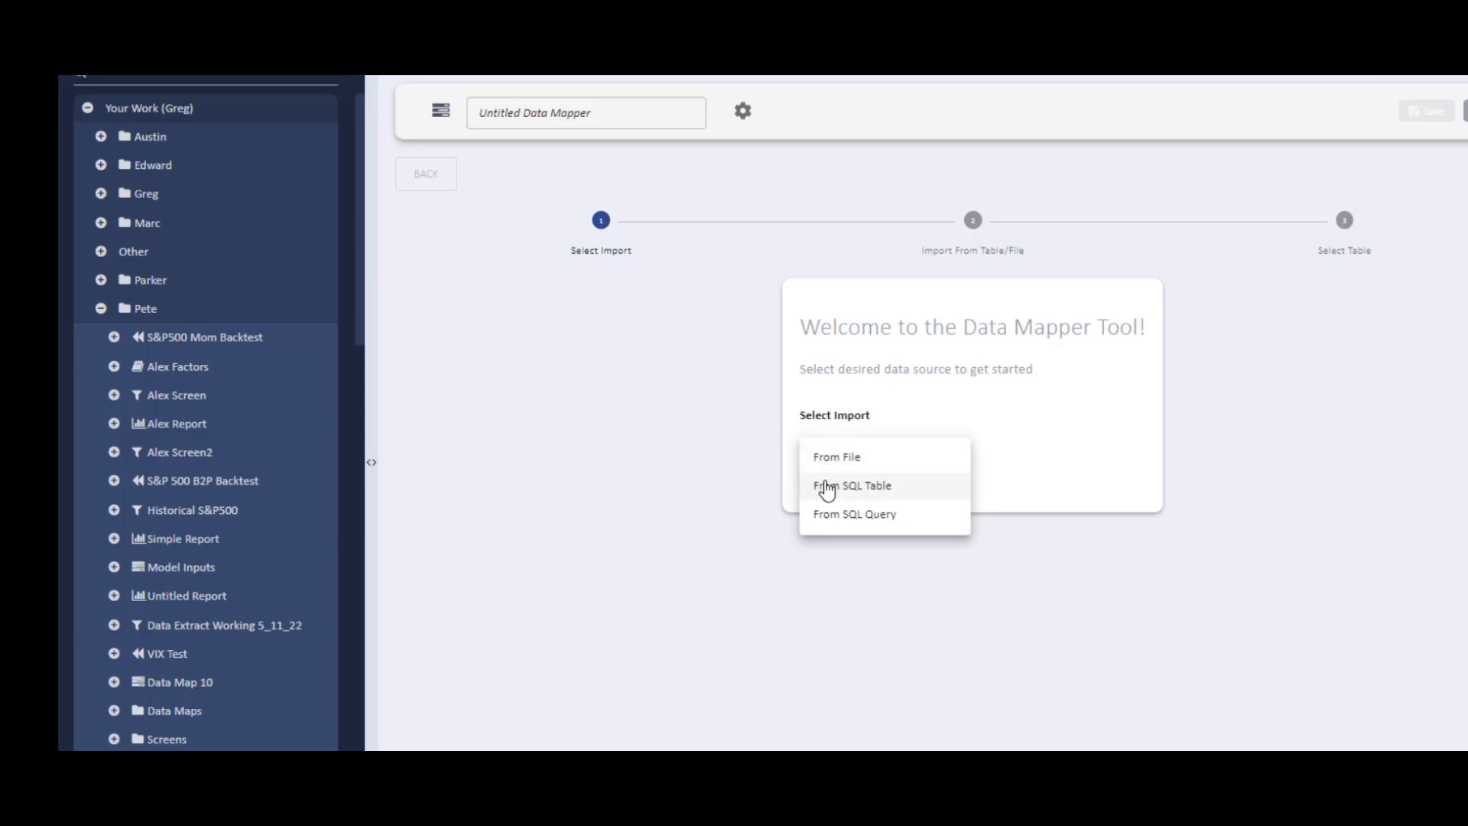
left_click(824, 488)
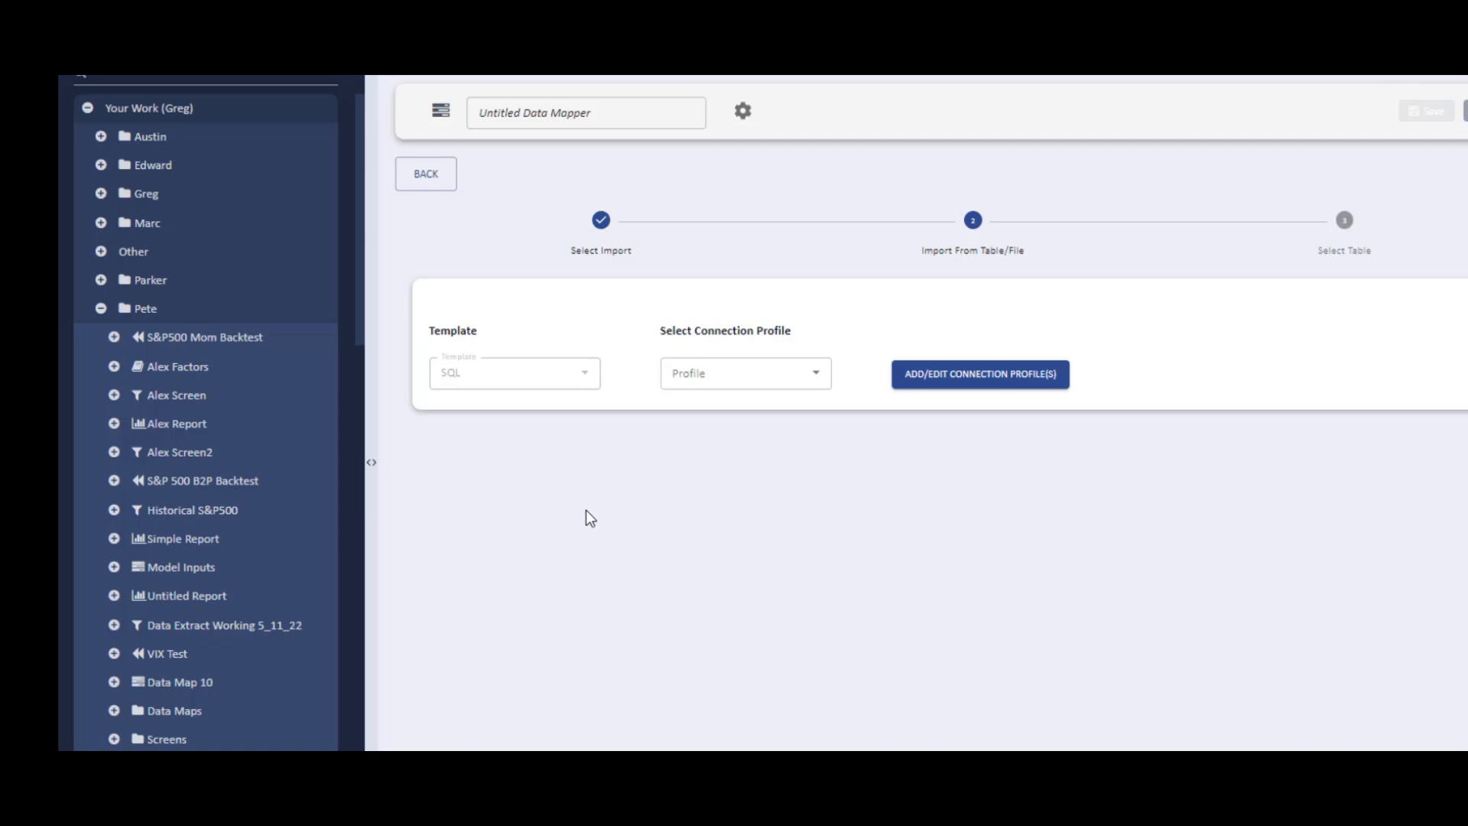
left_click(709, 376)
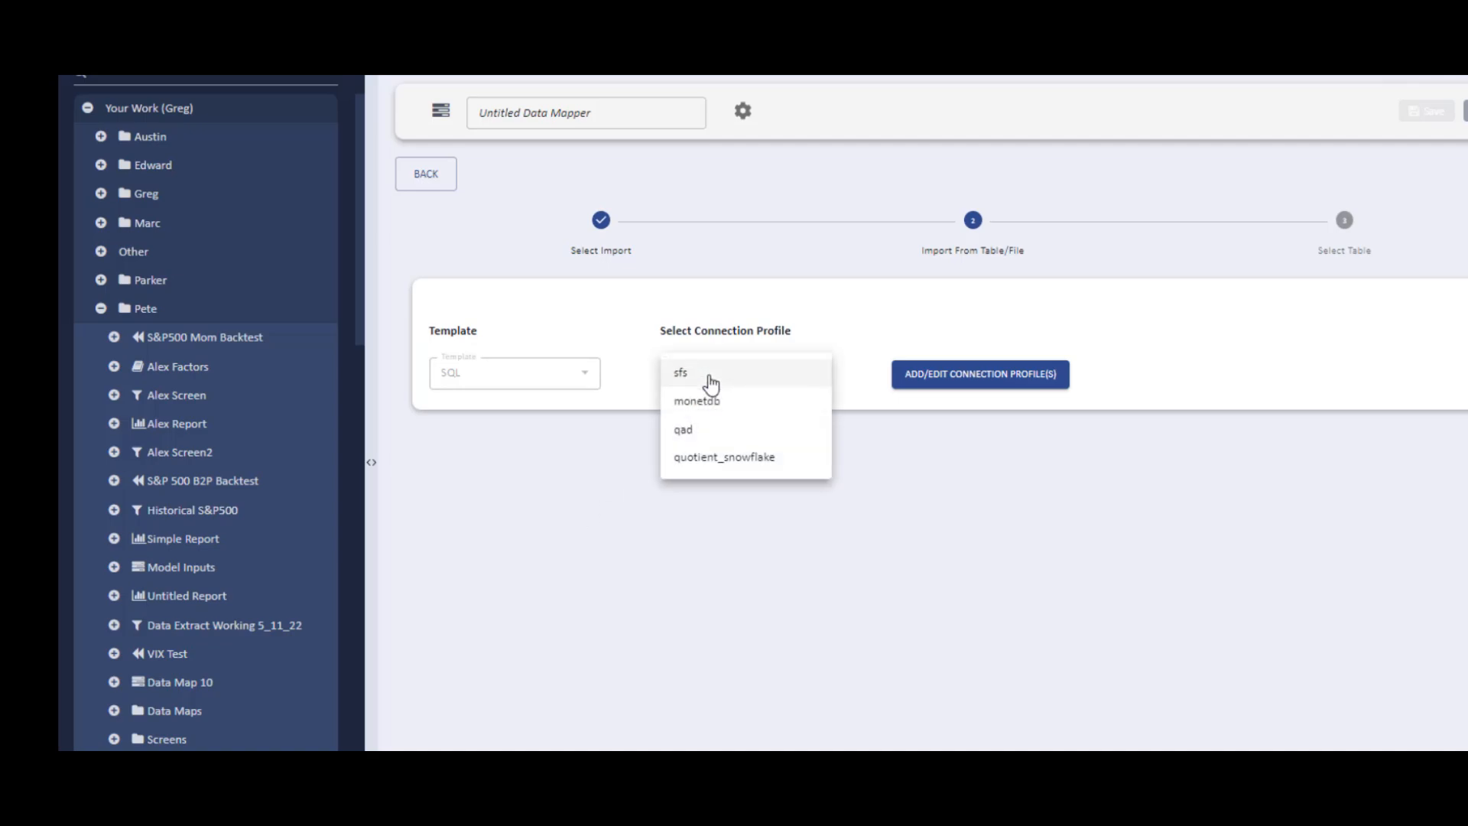
left_click(710, 376)
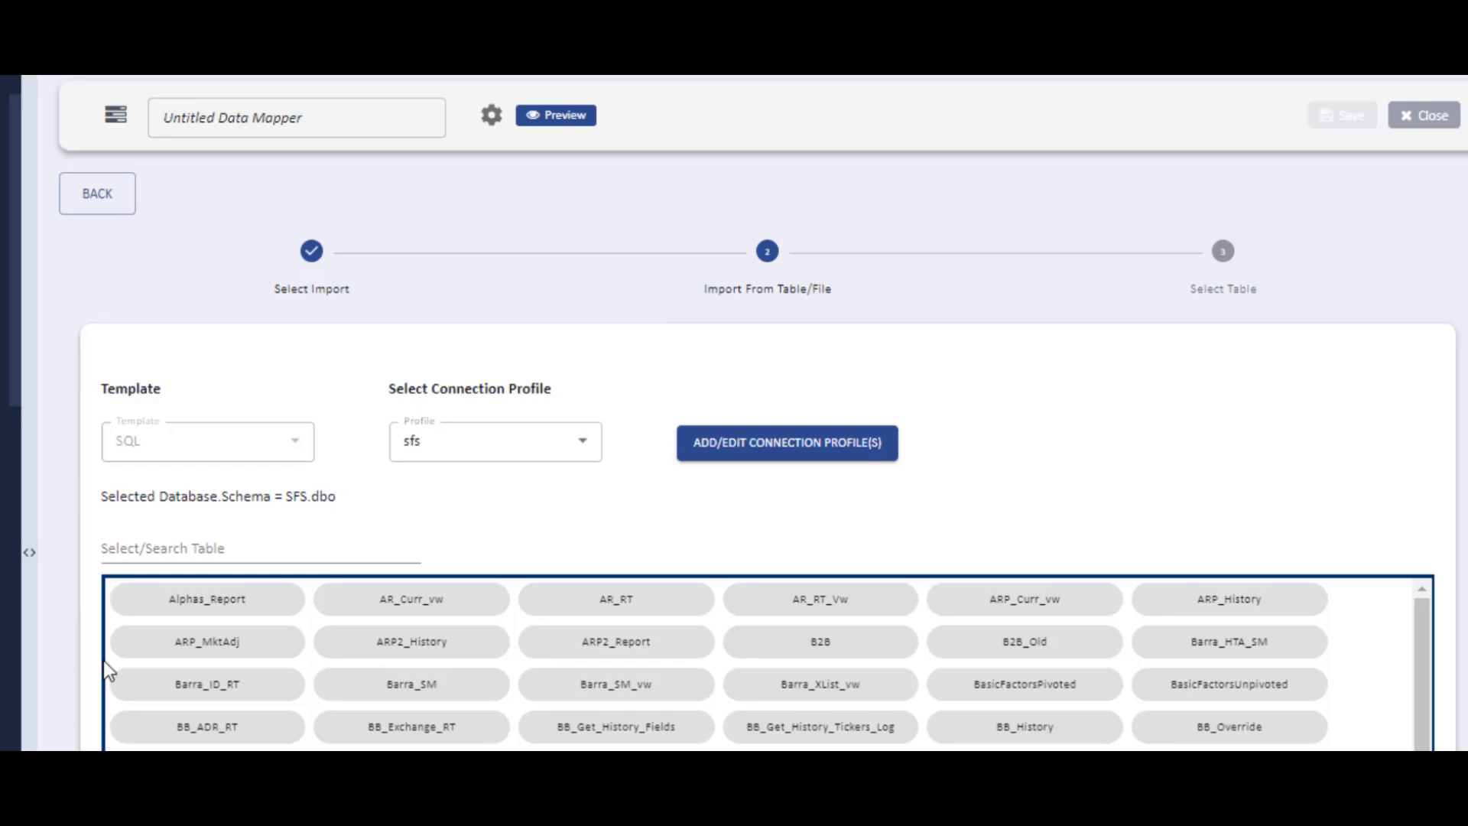
Step: Search the database tables for SP15 and select the SP1500_MKTCAP_M_SEDOL table for import
left_click(208, 548)
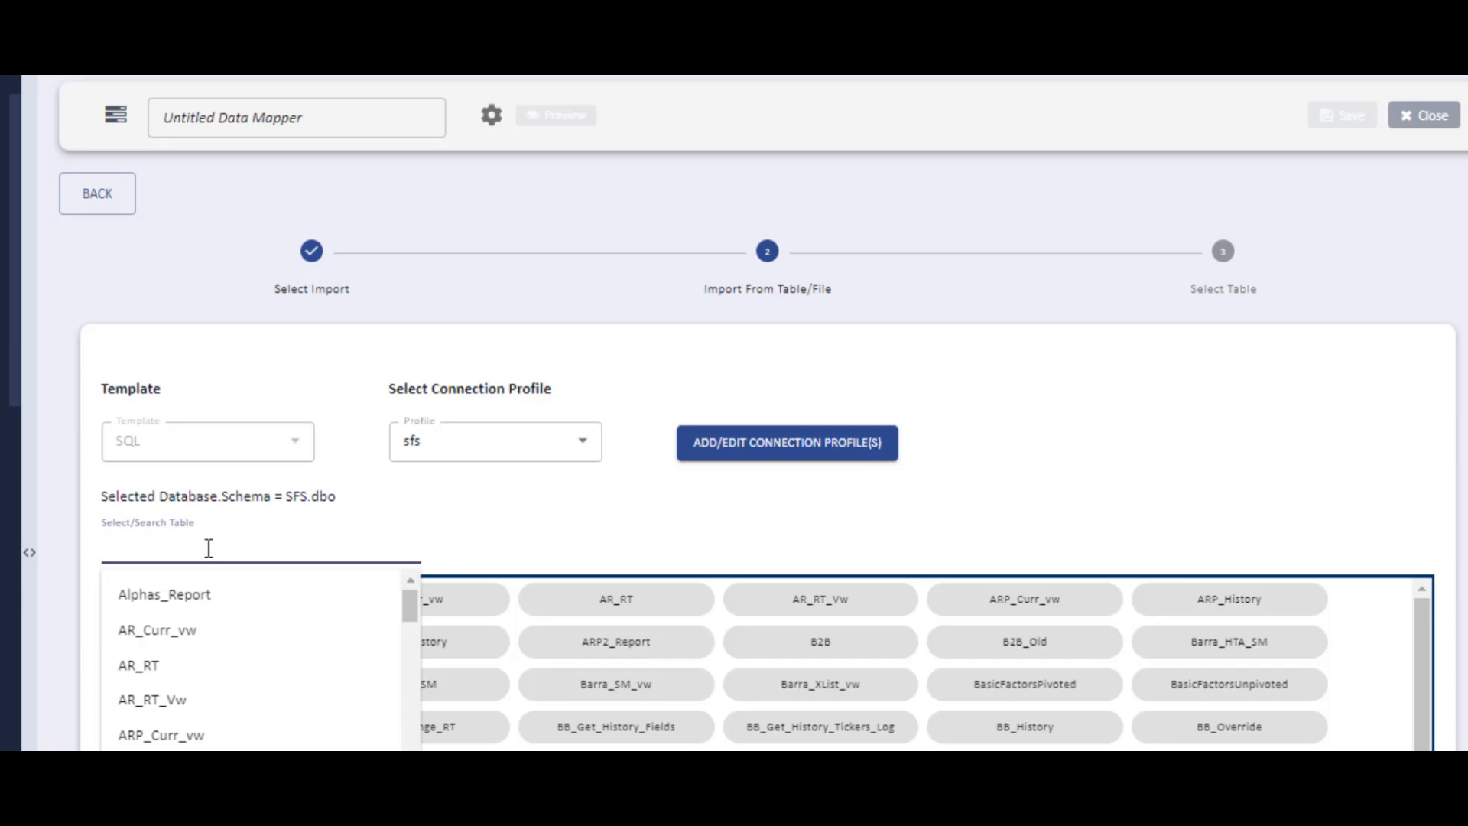
type("s")
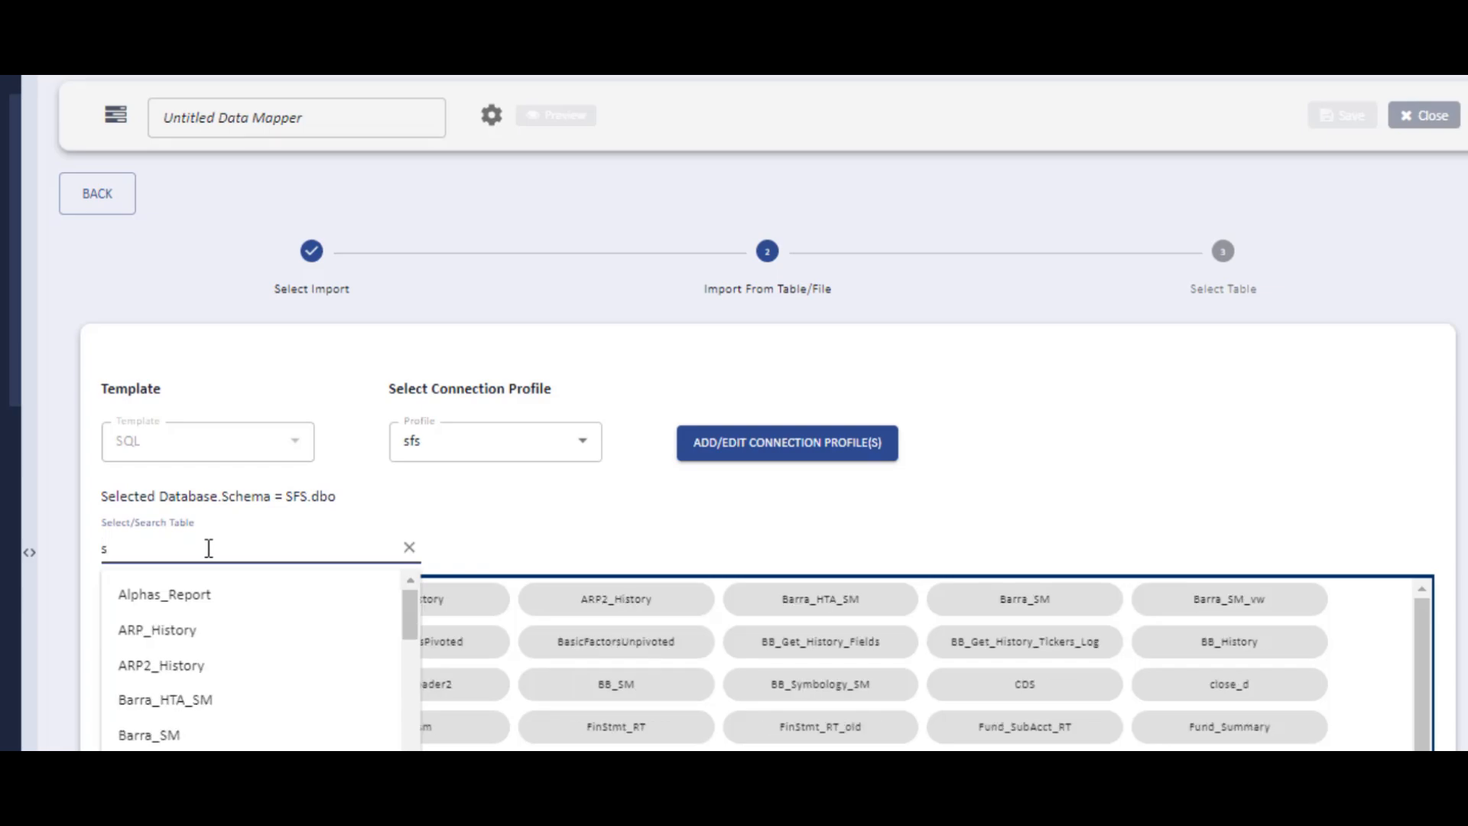
key("BackSpace")
type("SP15")
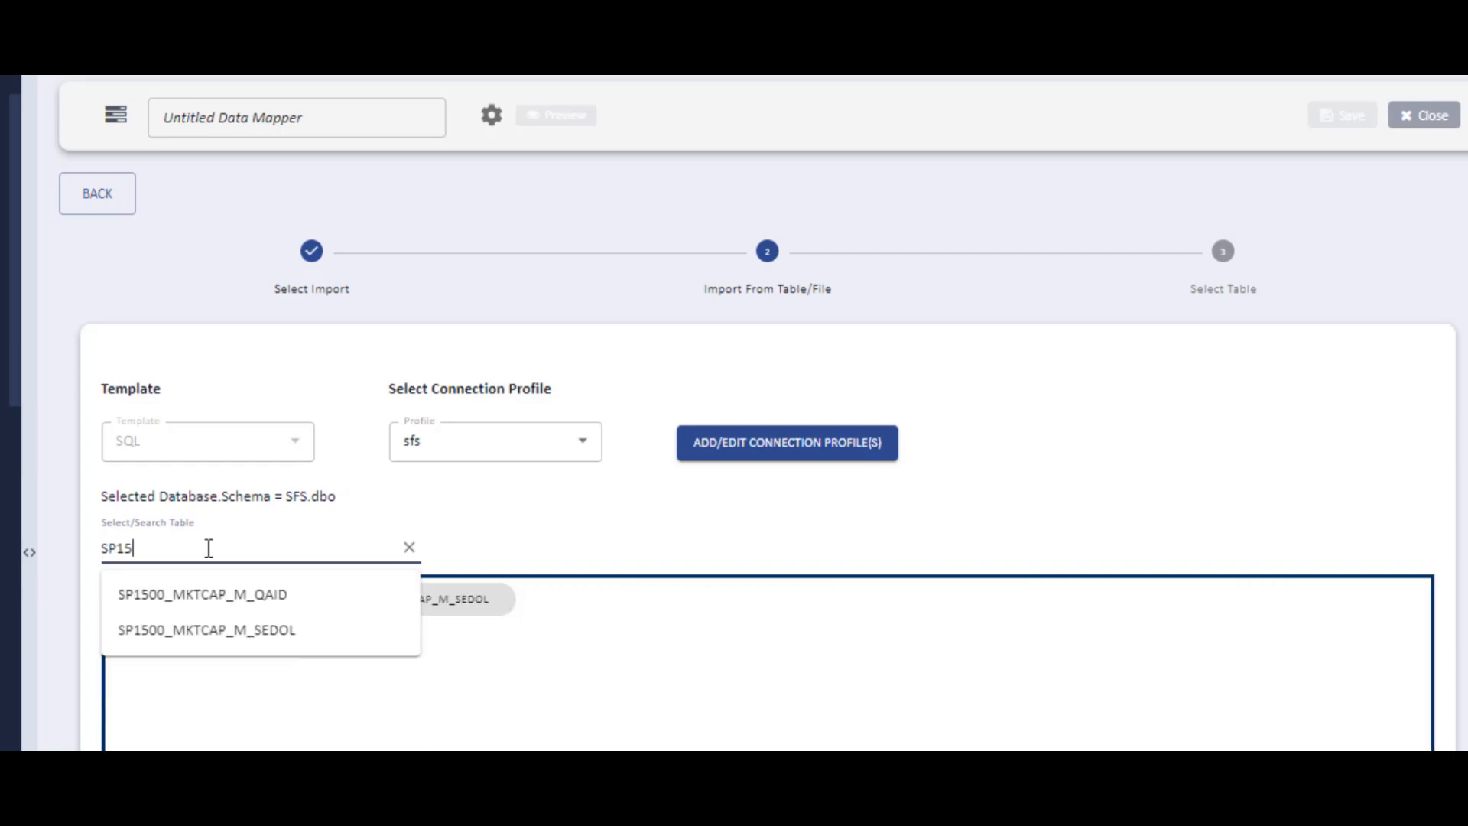
left_click(574, 550)
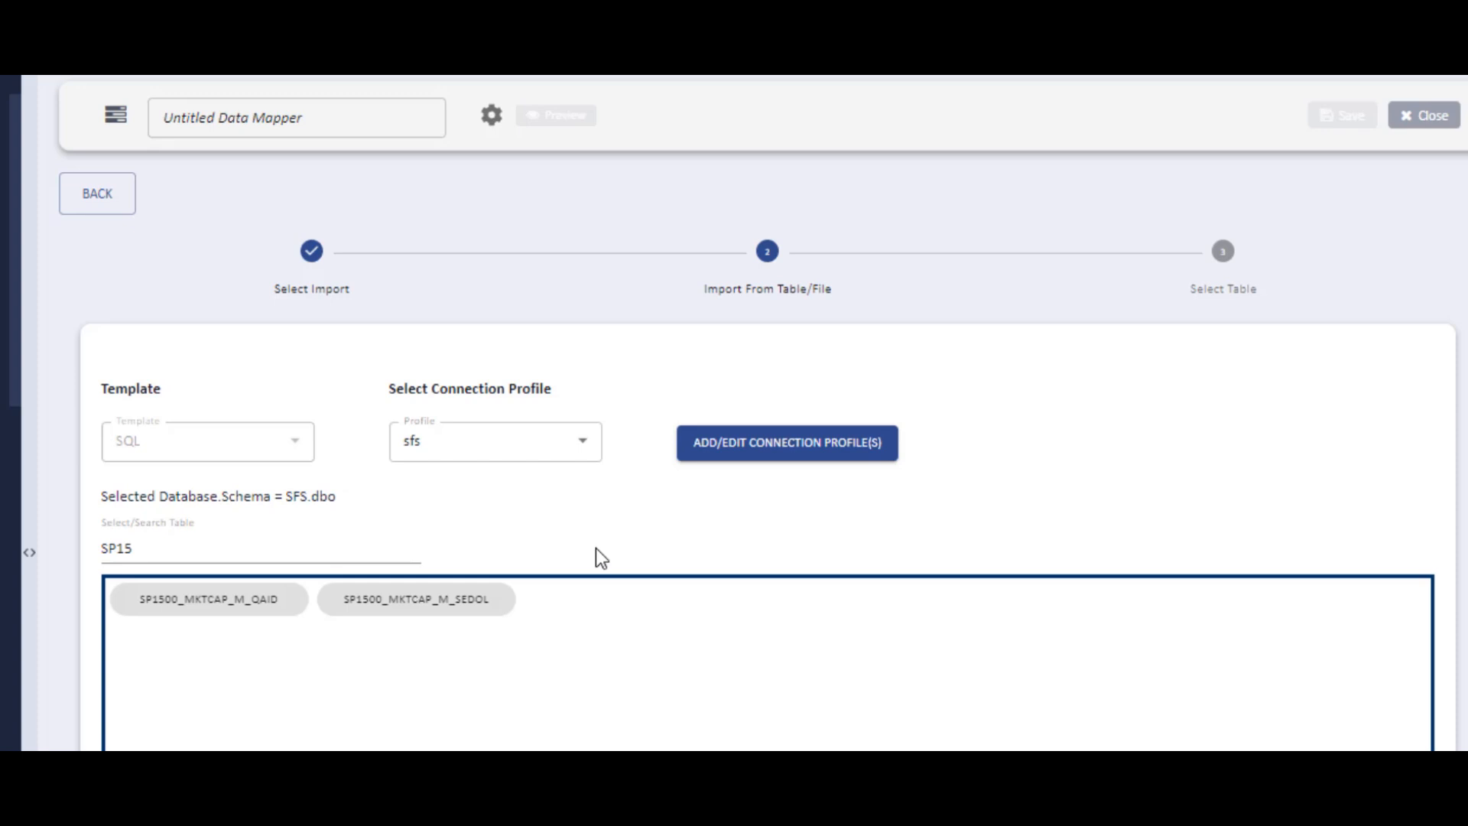
left_click(434, 602)
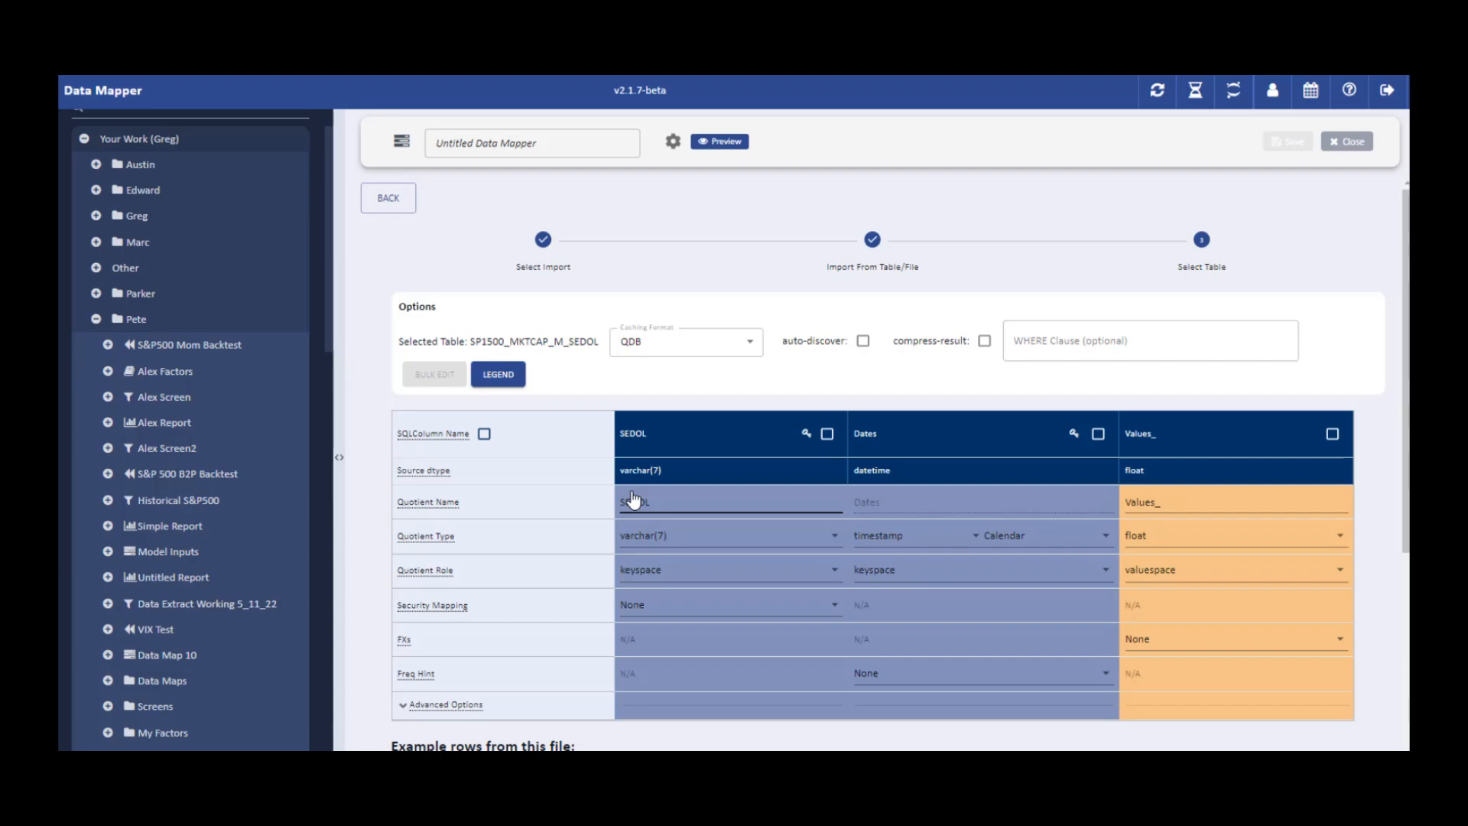
Step: Review the example rows of the imported table and name the data mapper Data Mapper 7
scroll(633, 493, "down", 5)
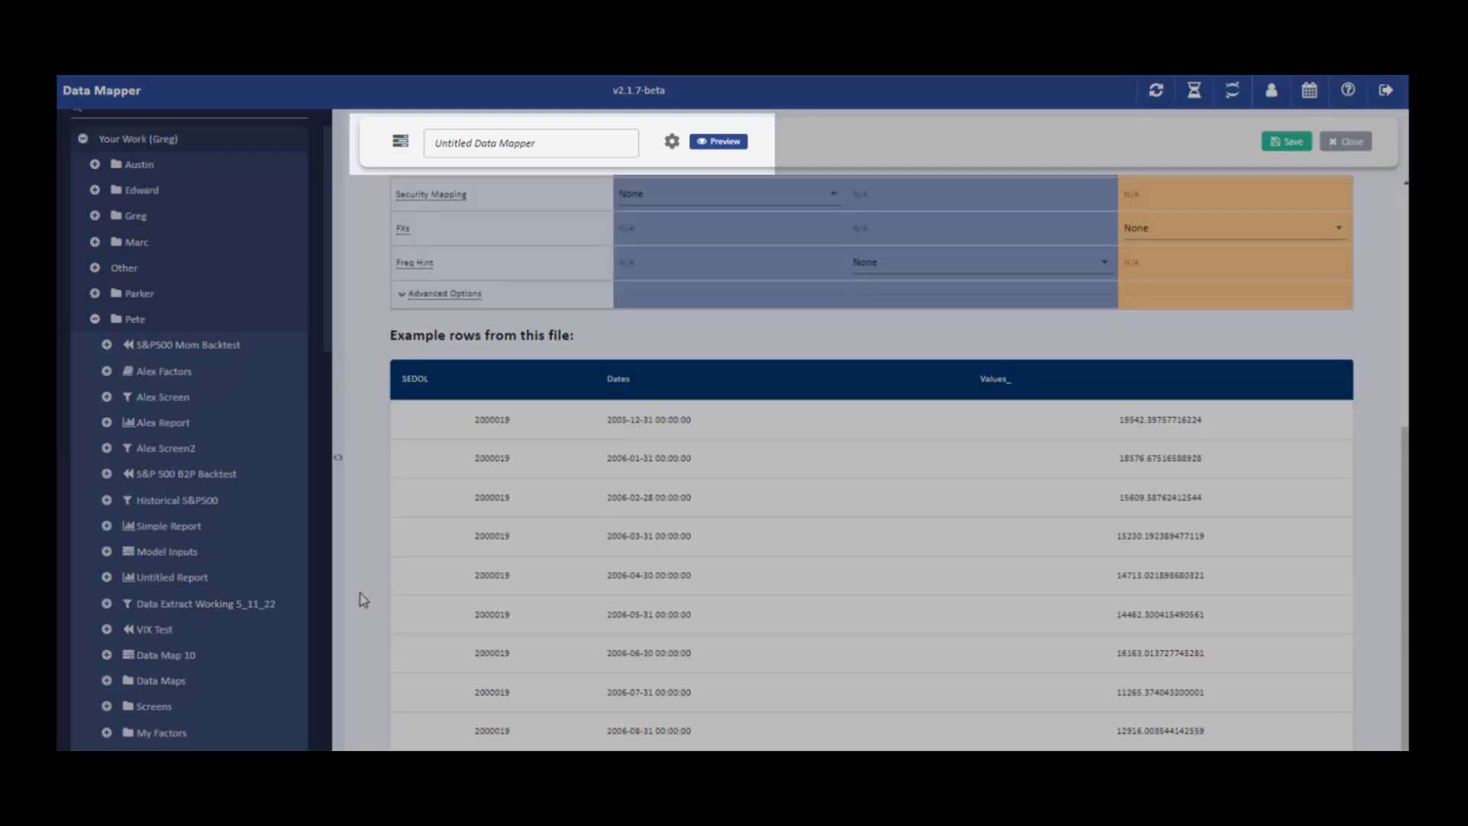
scroll(361, 593, "up", 5)
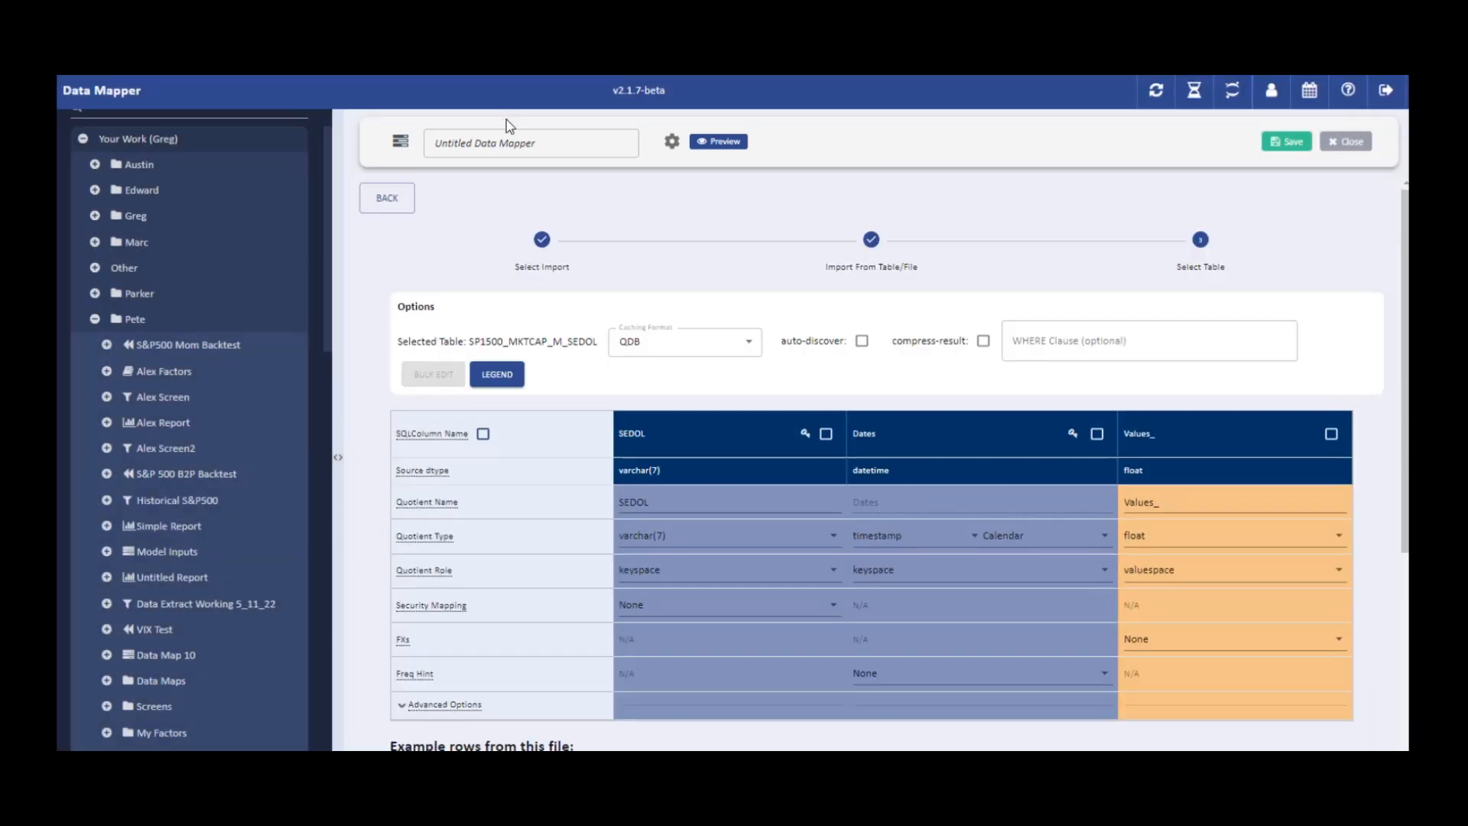
double_click(492, 143)
triple_click(492, 143)
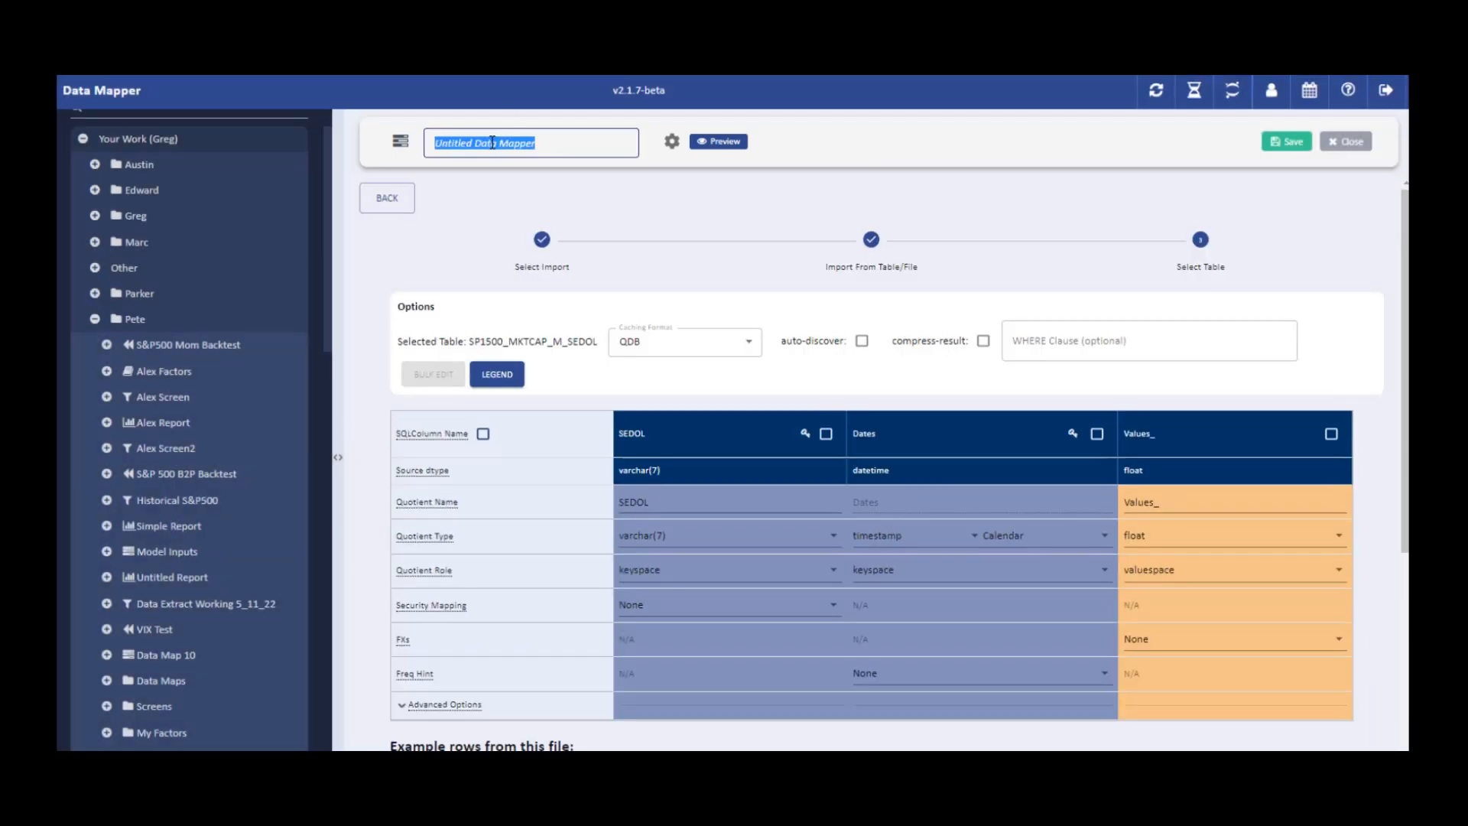
type("Data Map")
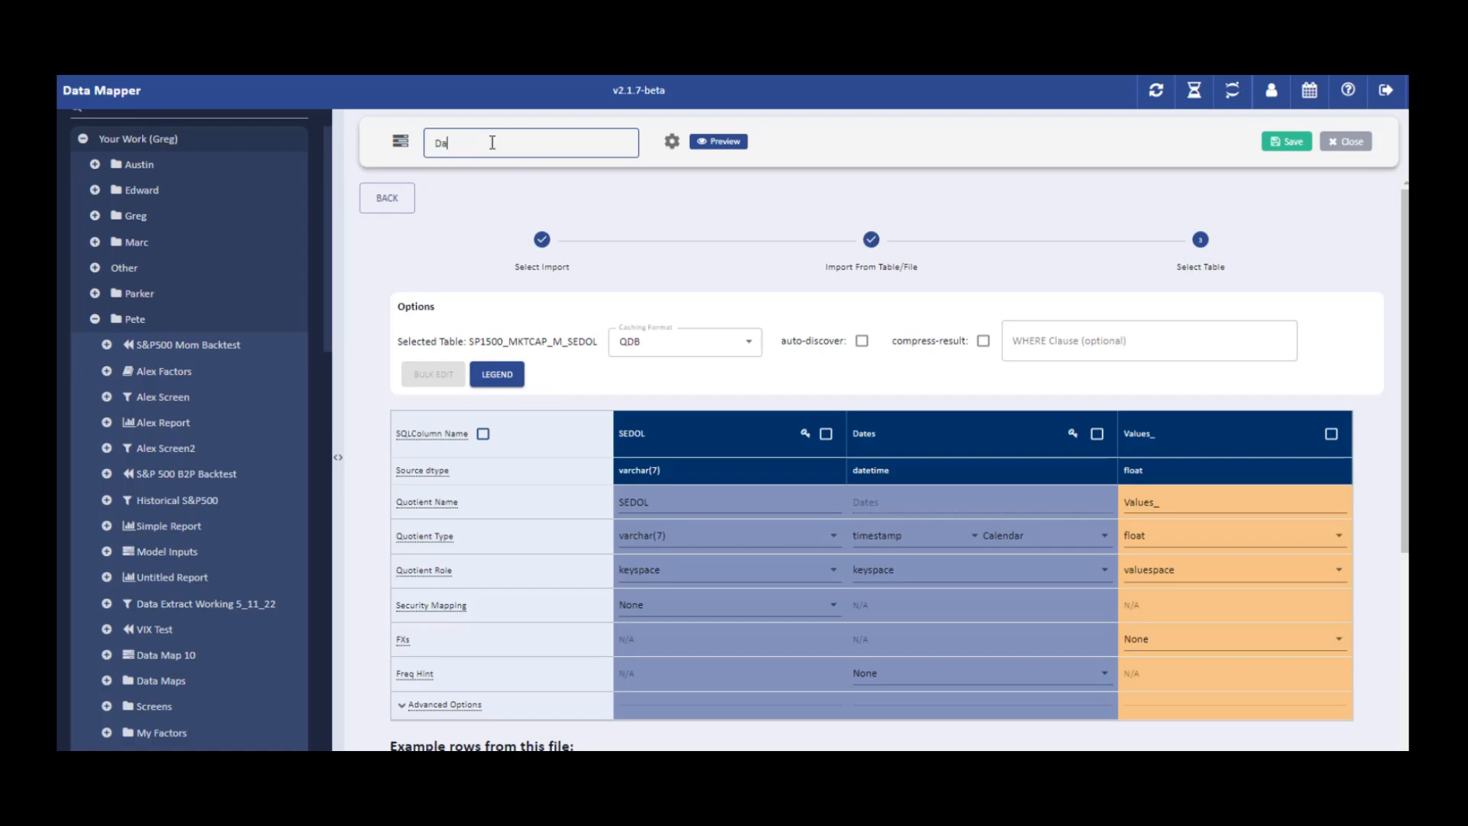
type("per 7")
left_click(361, 300)
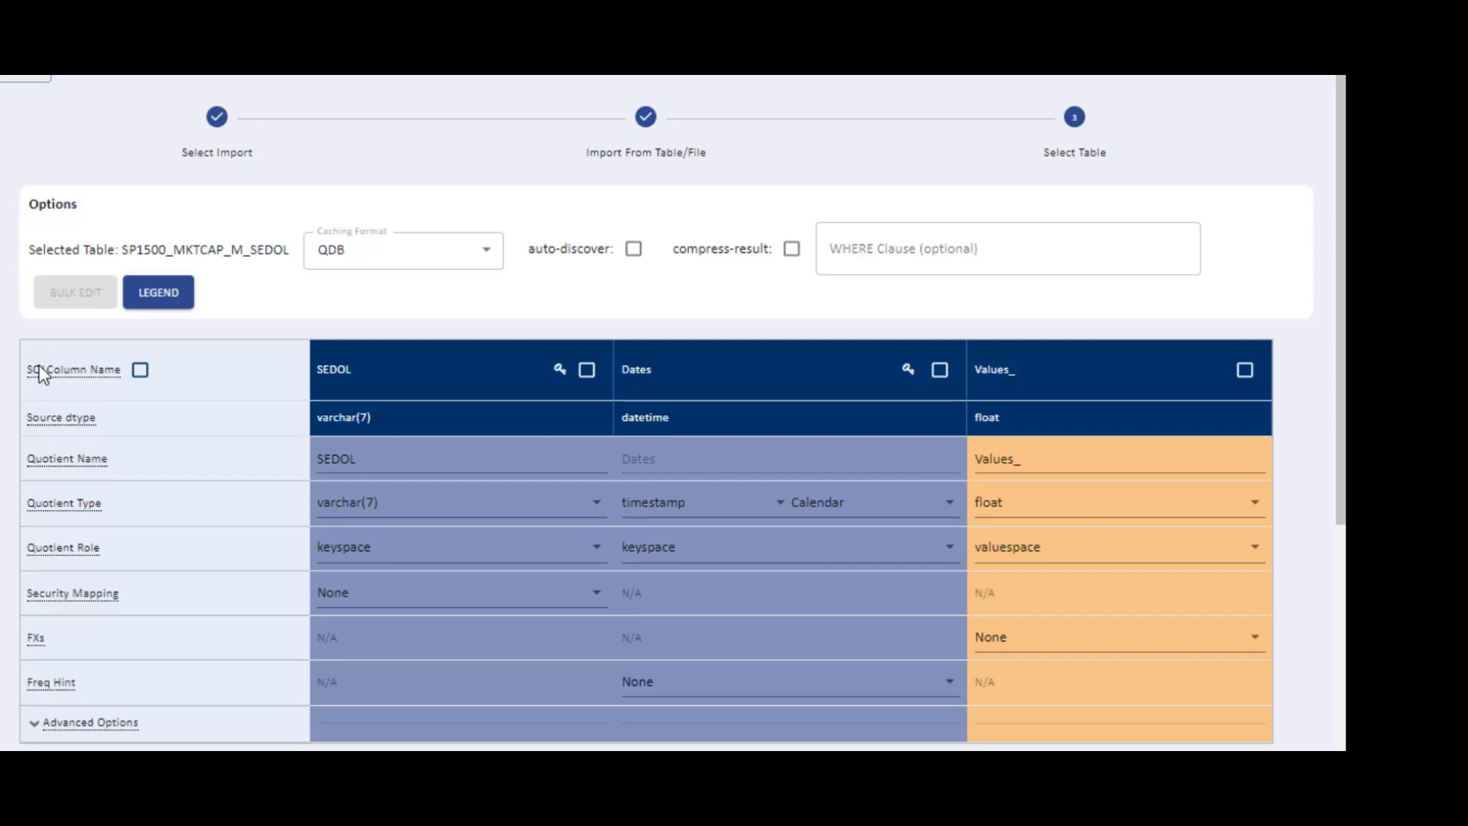
Step: Map the SEDOL column's securities from SEDOL to QAID (master) and set the Values_ column's source currency to USD
left_click(371, 597)
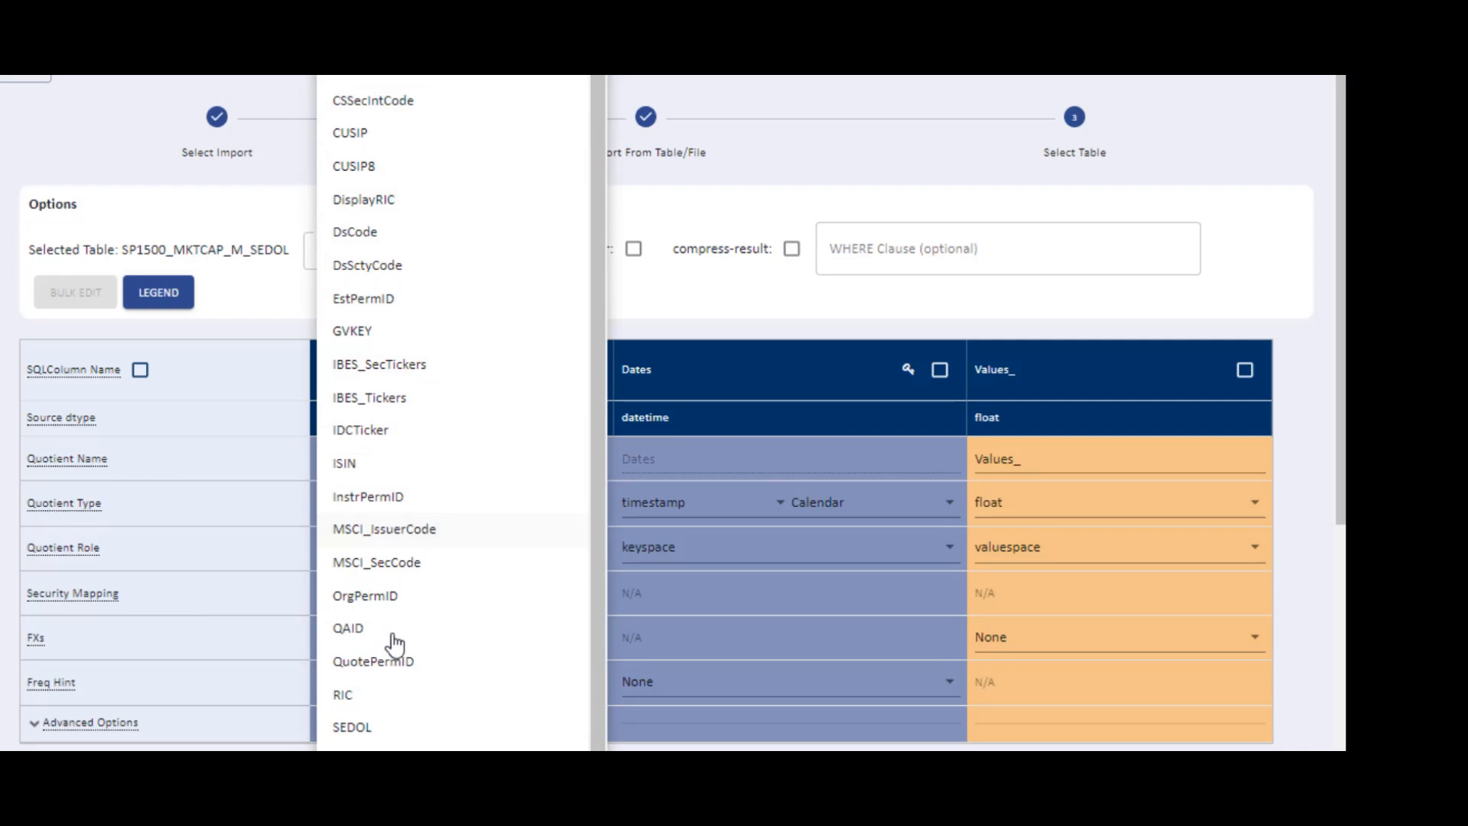
left_click(379, 727)
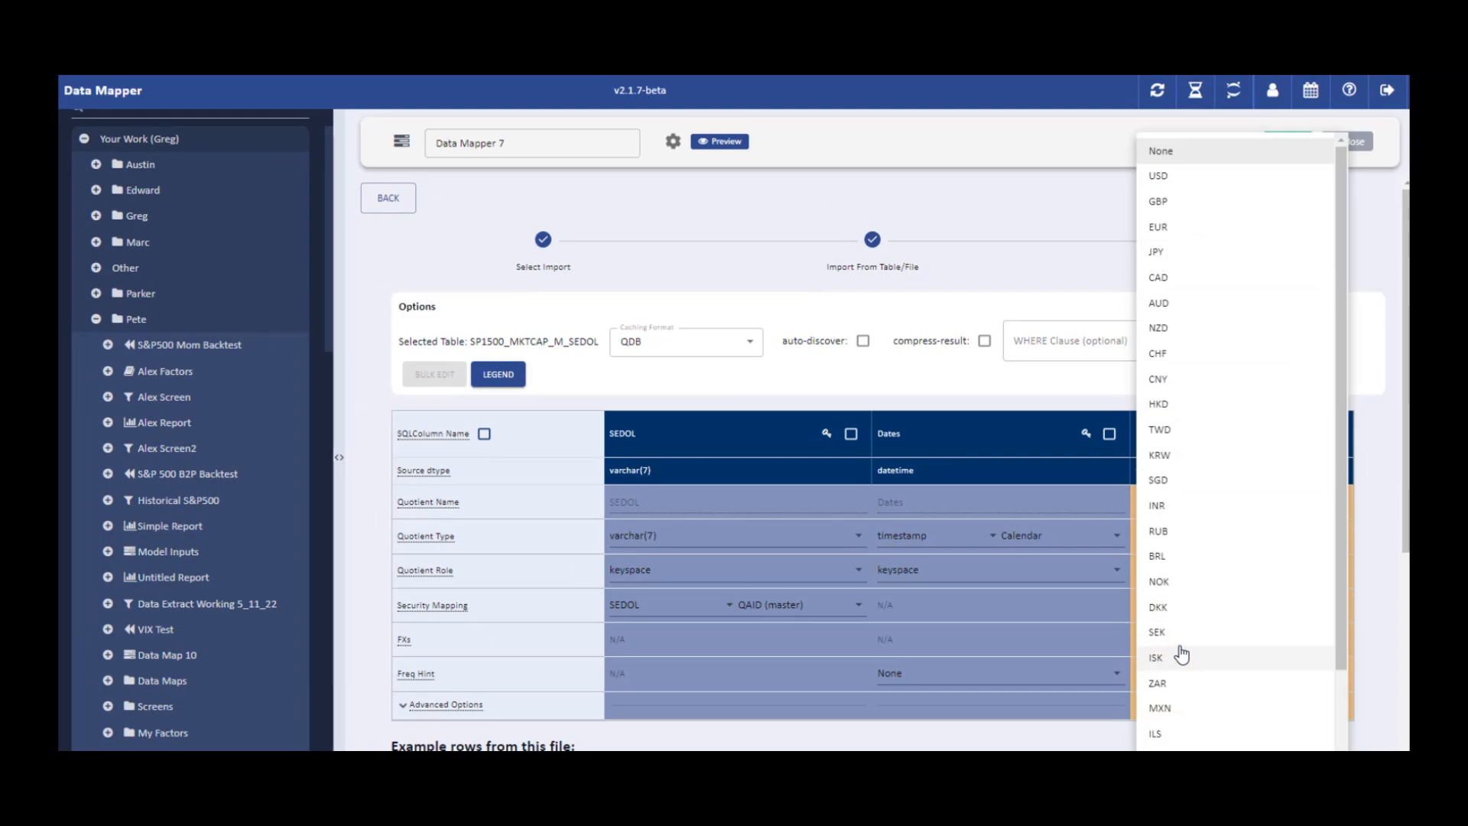
left_click(1182, 184)
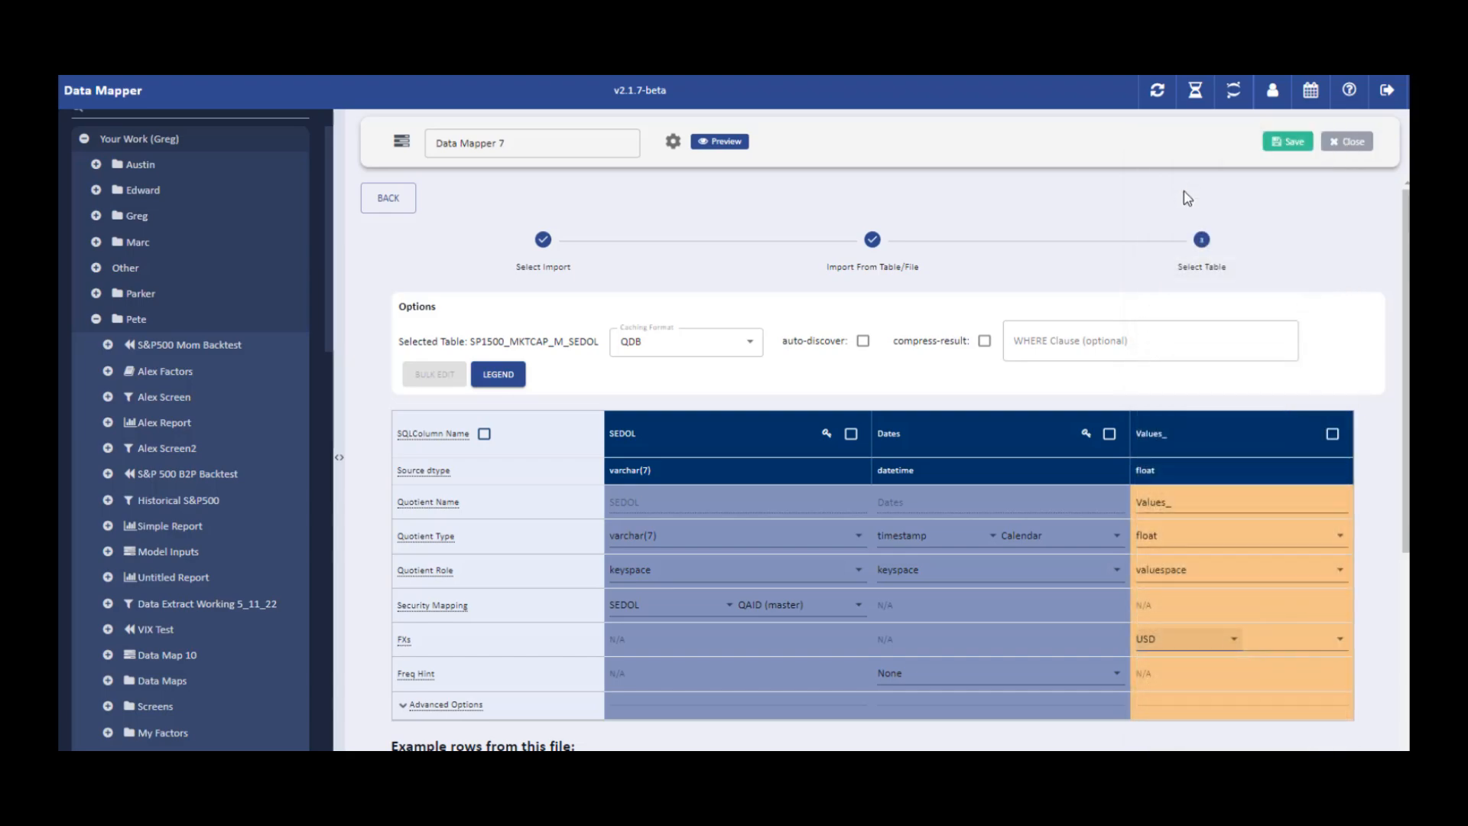
left_click(1311, 647)
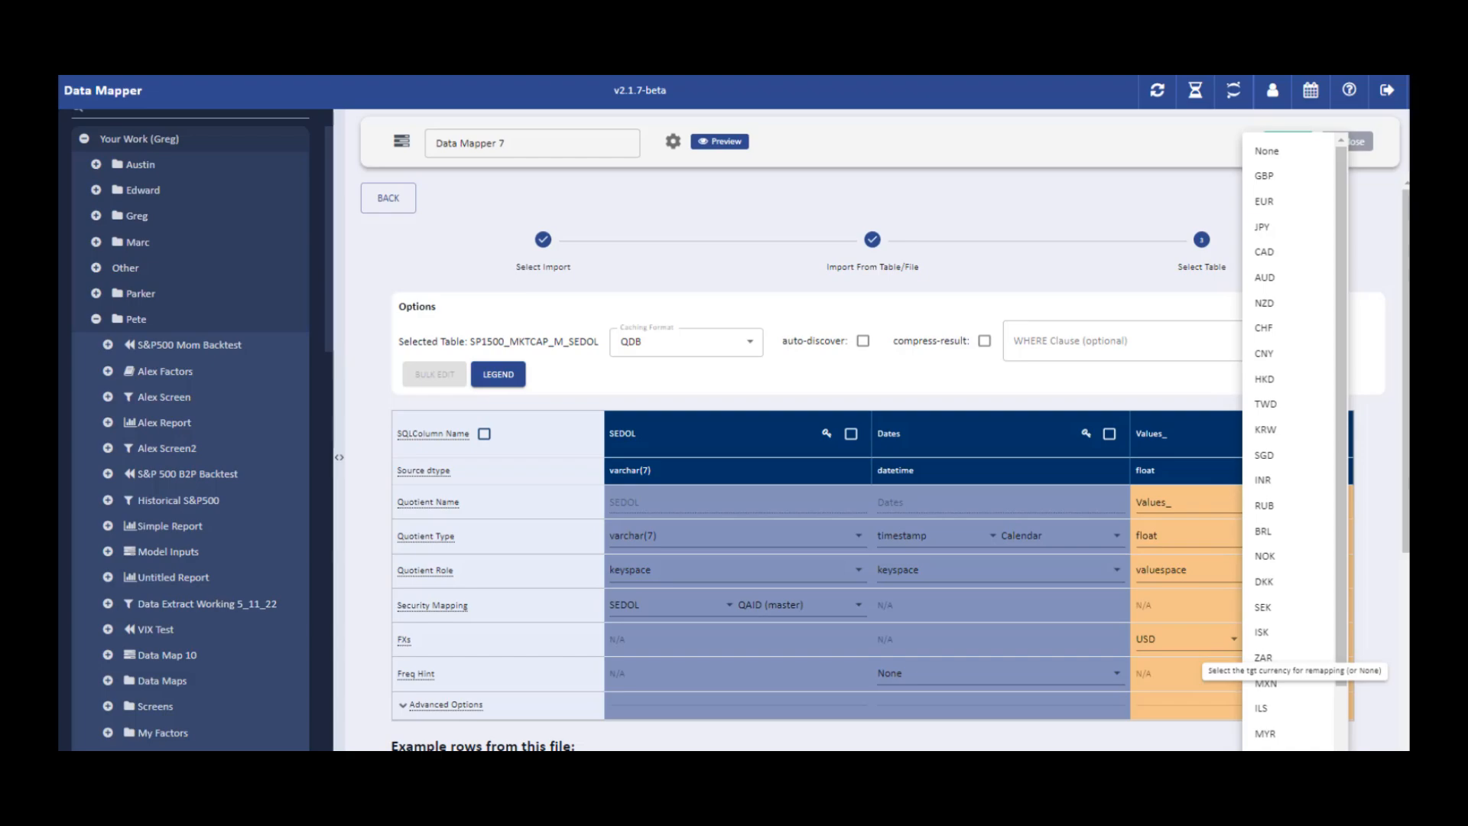
left_click(1215, 151)
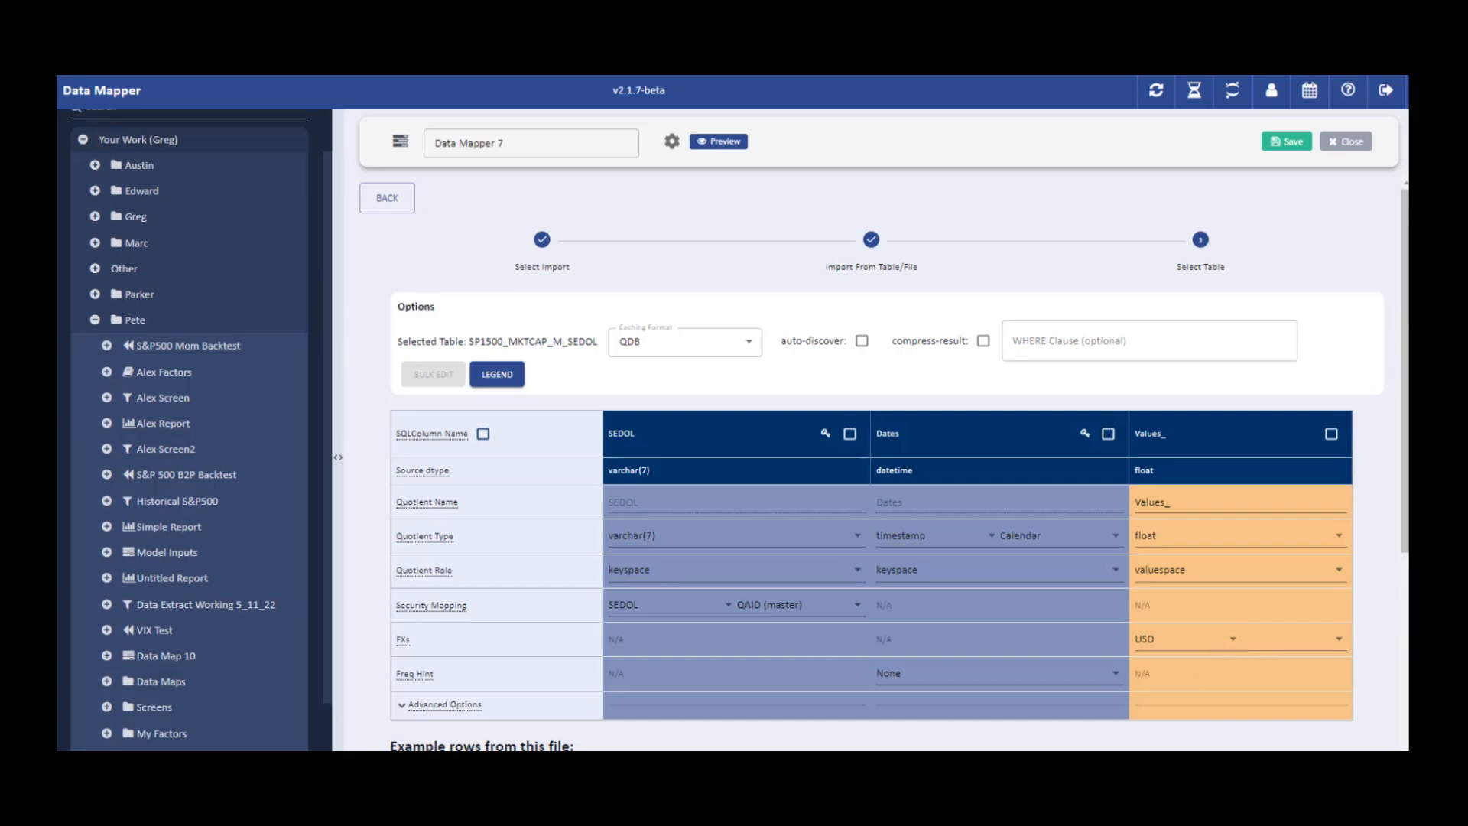
Step: Save Data Mapper 7 in the Data Maps folder and close its editor
left_click(1288, 148)
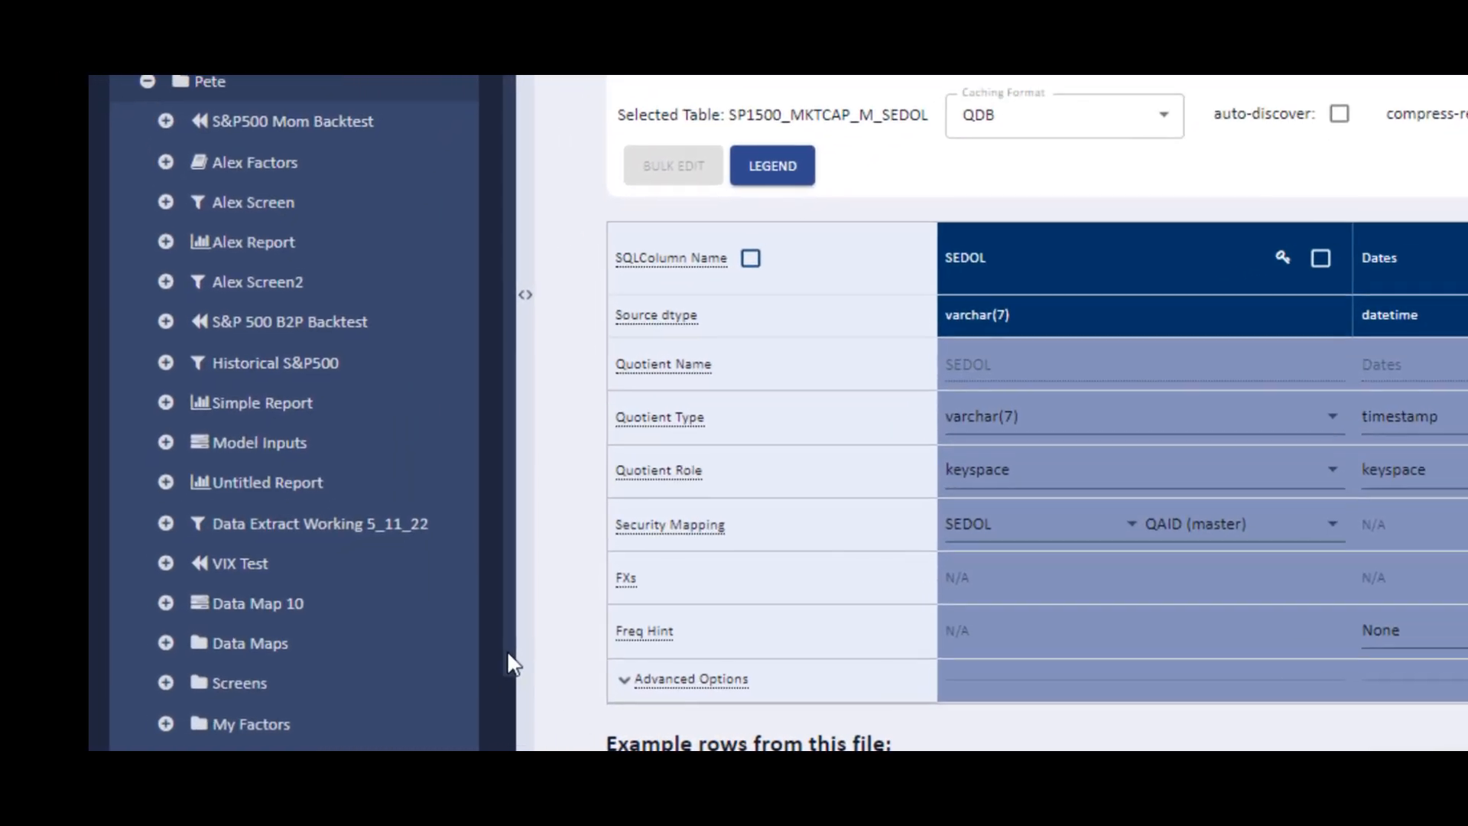
left_click_drag(393, 675, 394, 755)
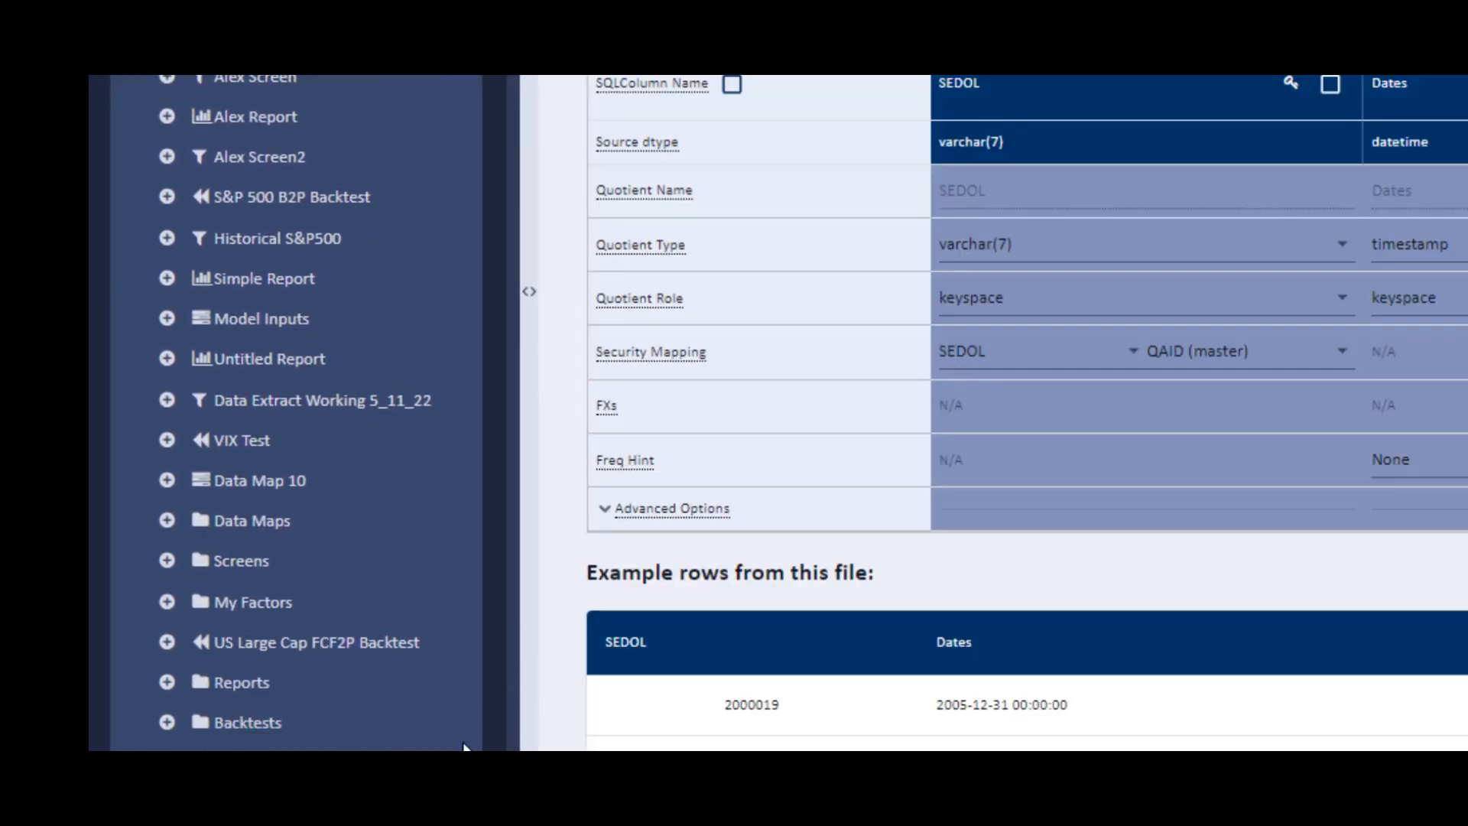
left_click(167, 520)
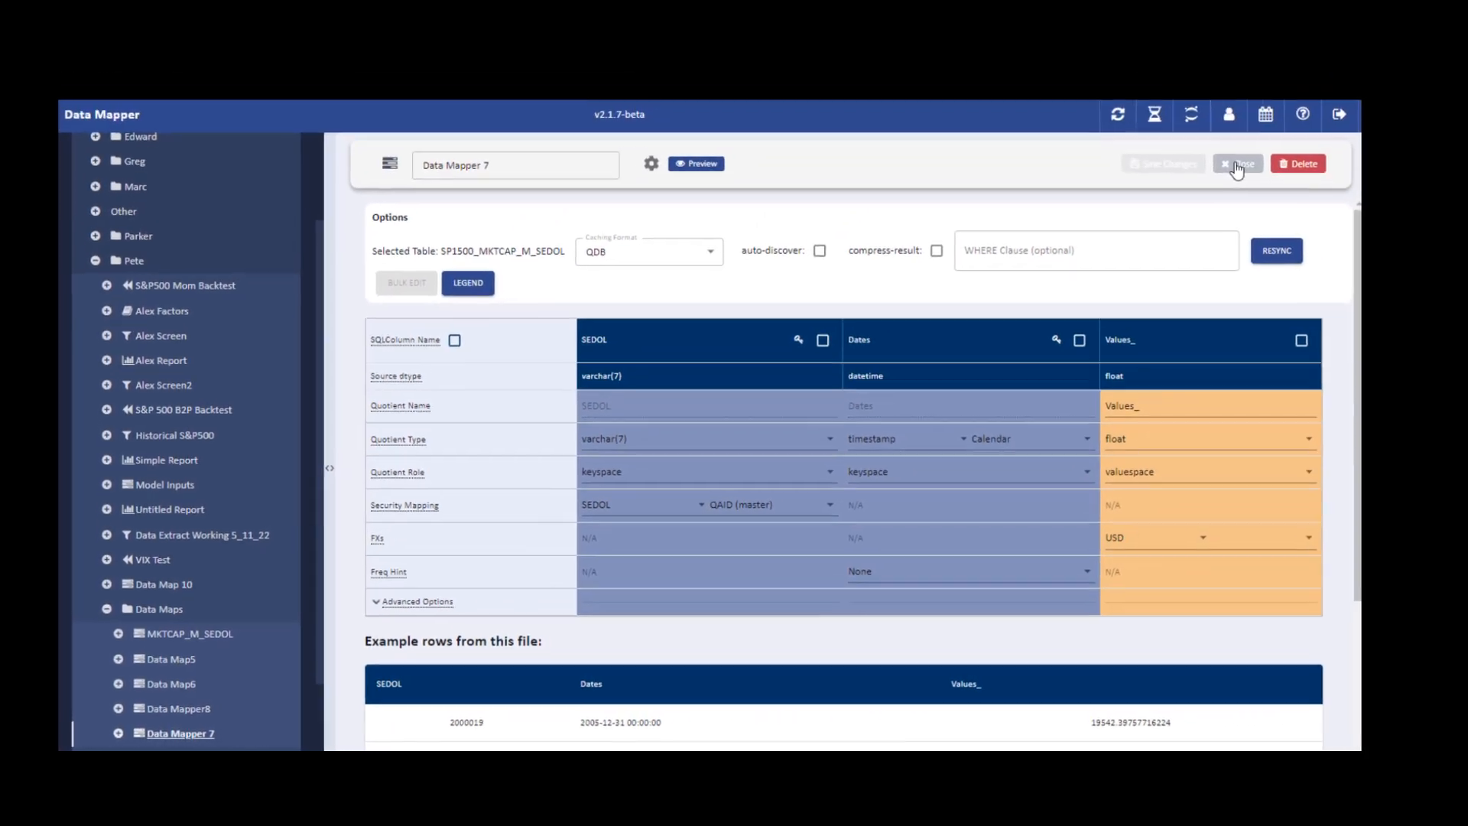
left_click(1237, 165)
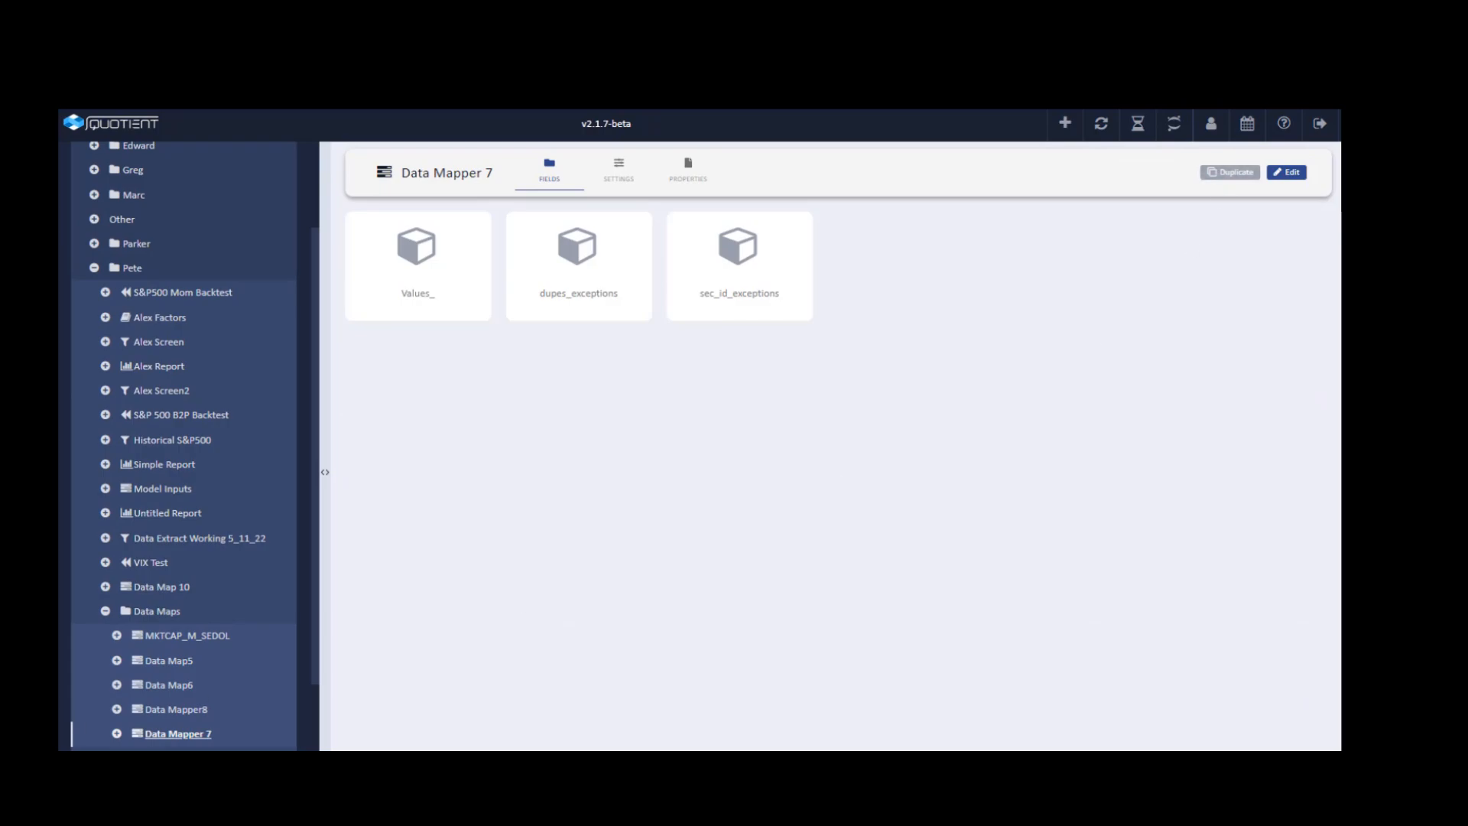
Step: Open the Values_ item of Data Mapper 7 and expand the mapper's exceptions group
mouse_move(170, 740)
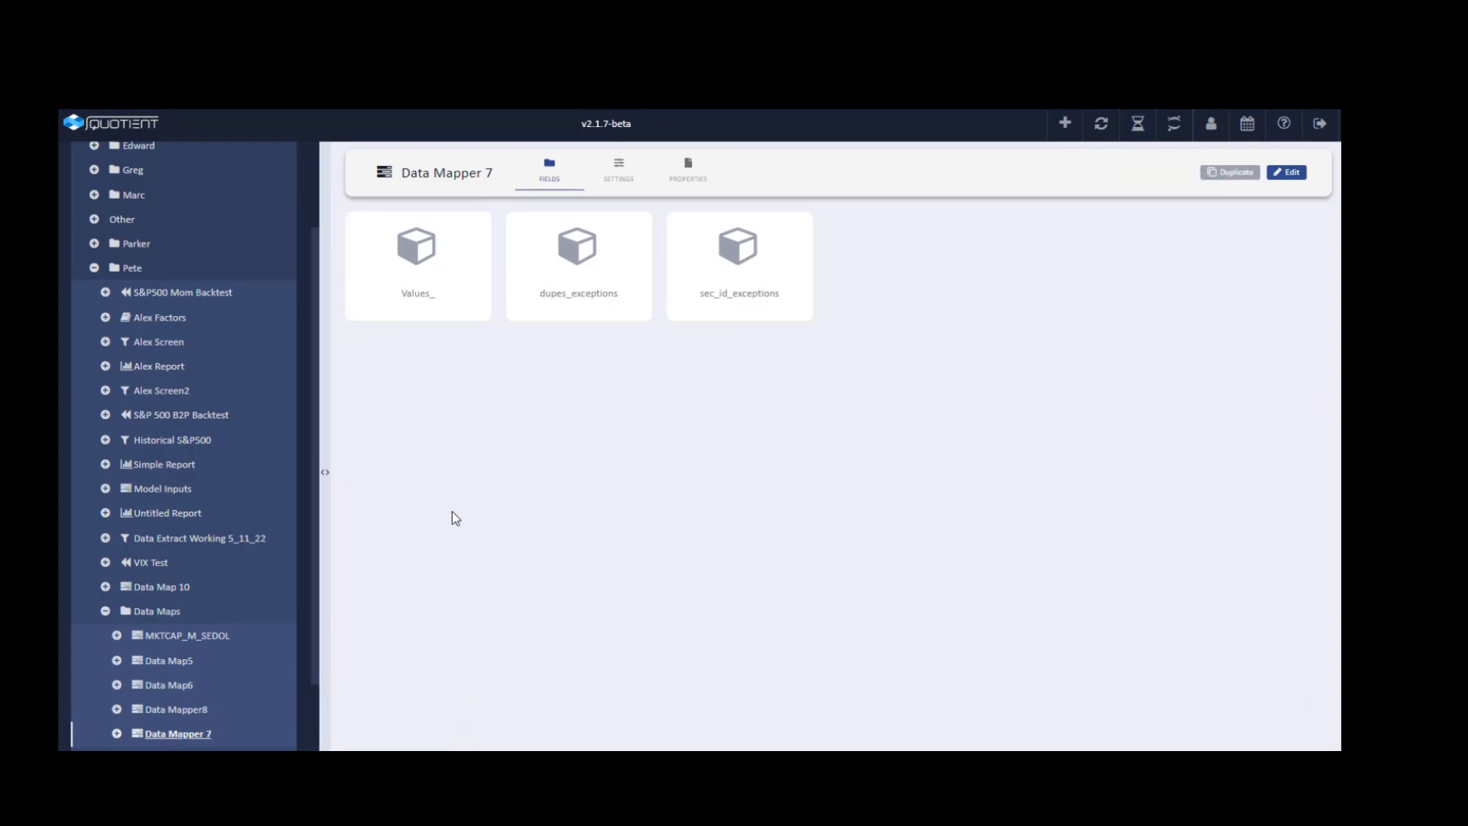
left_click(413, 272)
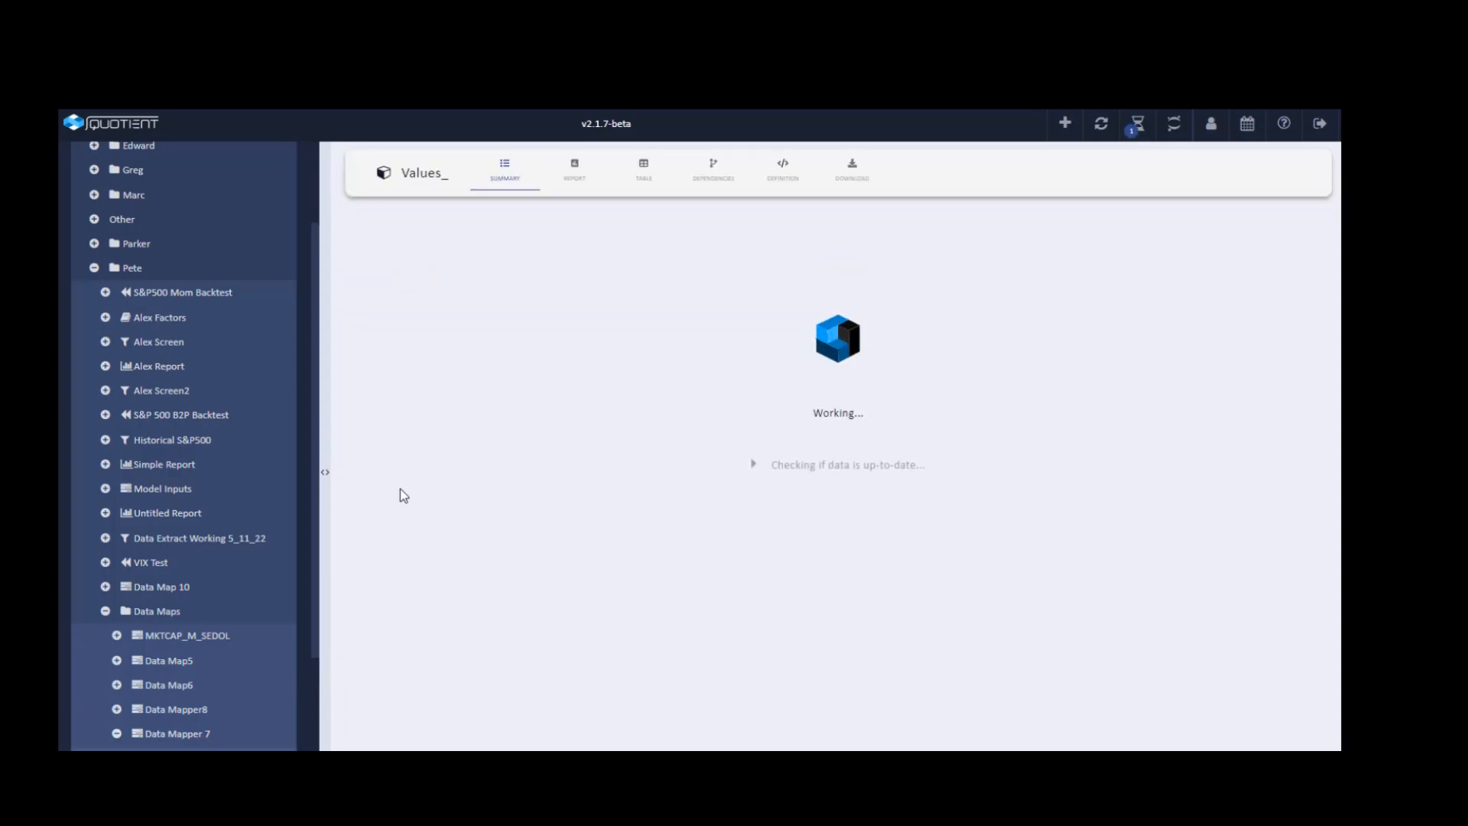
scroll(308, 724, "down", 2)
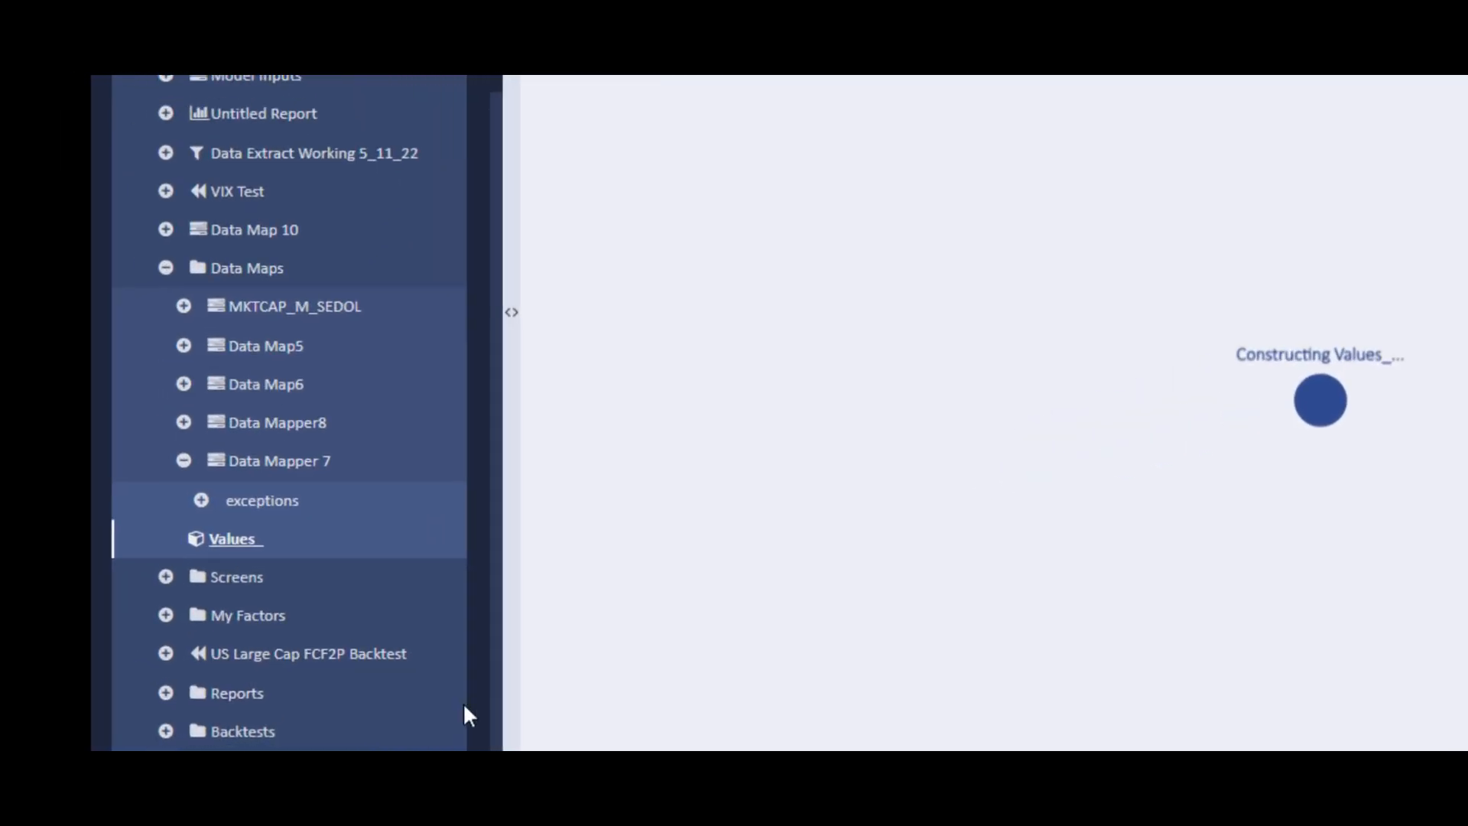
left_click(133, 740)
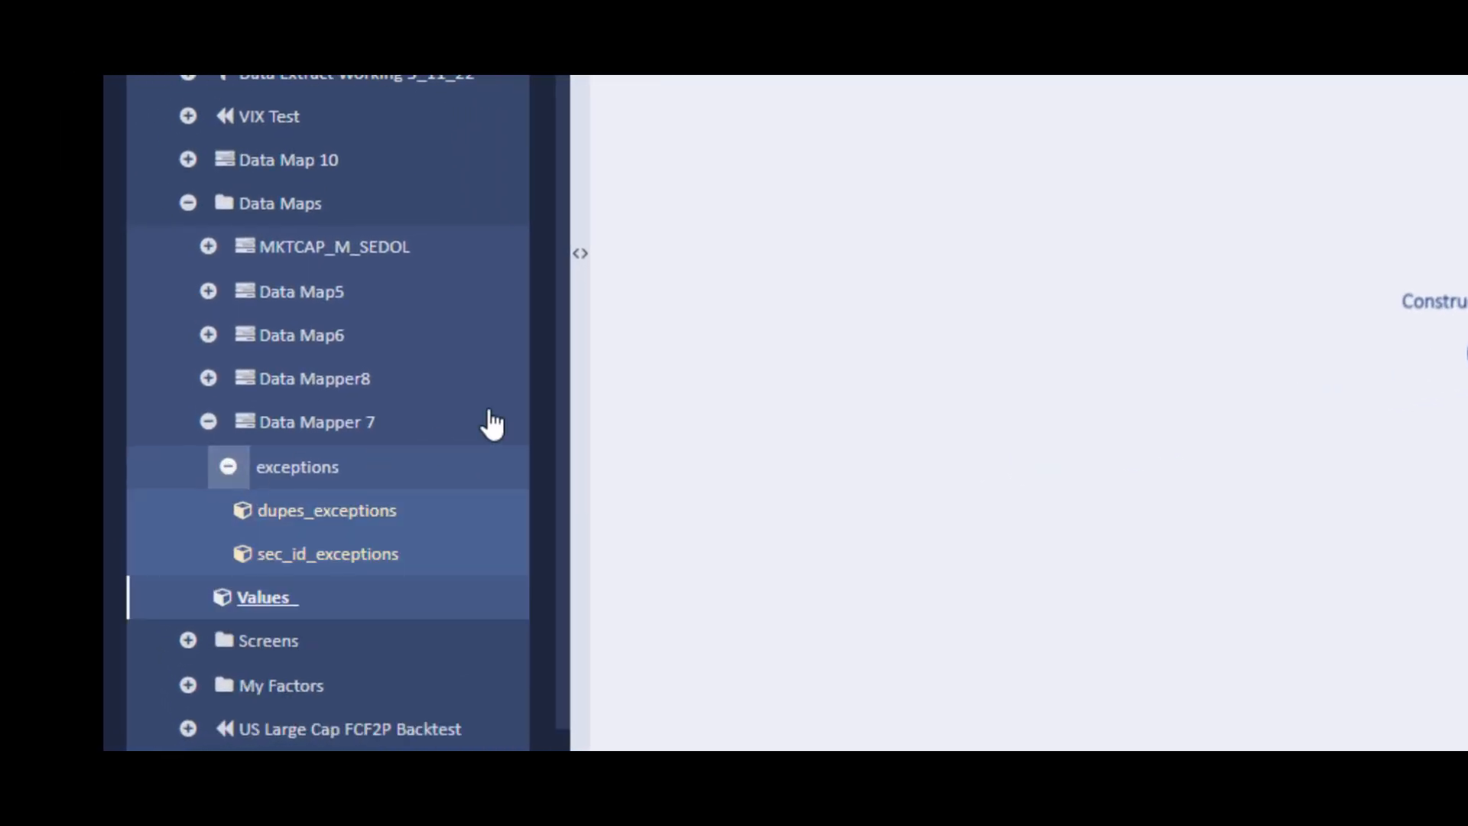